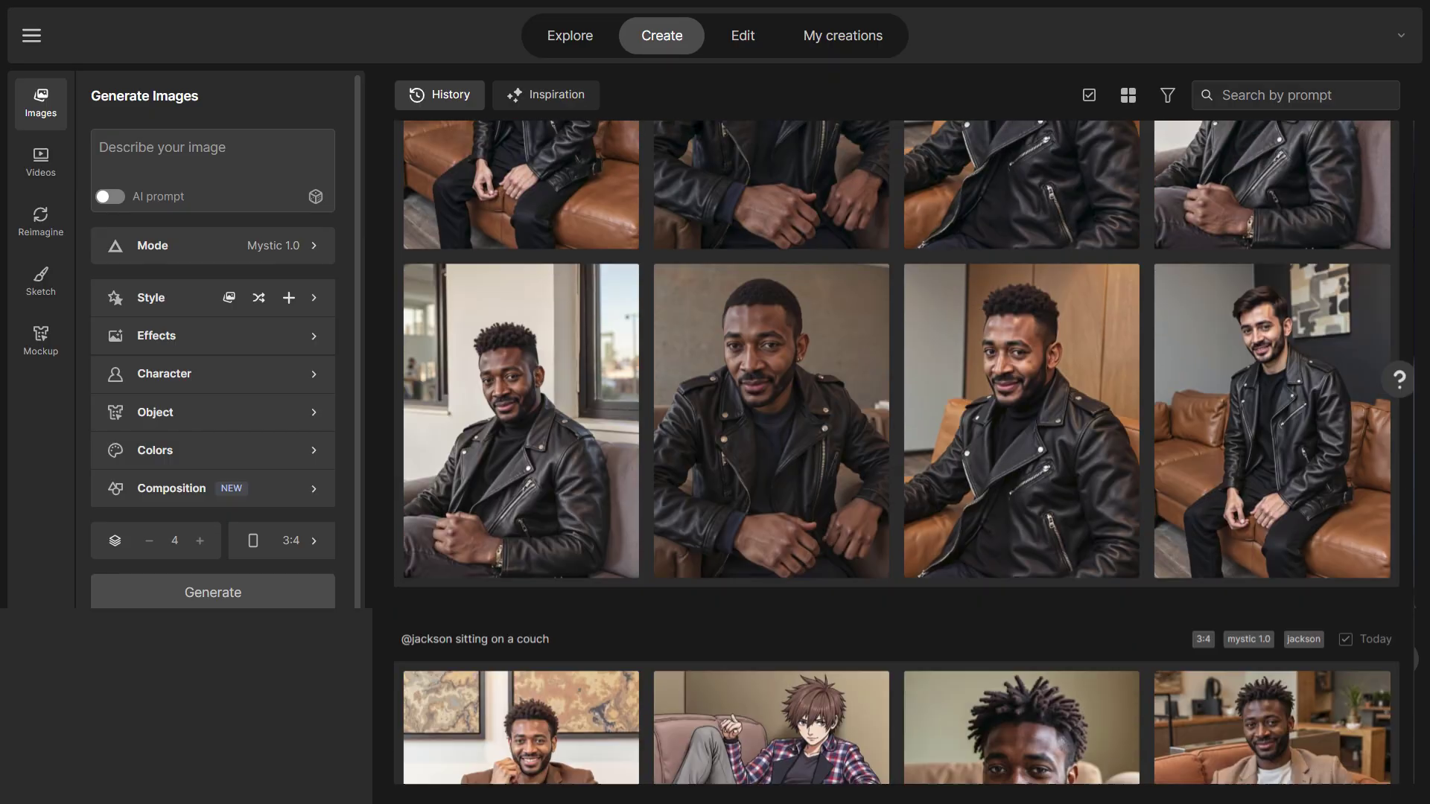
pyautogui.scroll(-3, 903, 453)
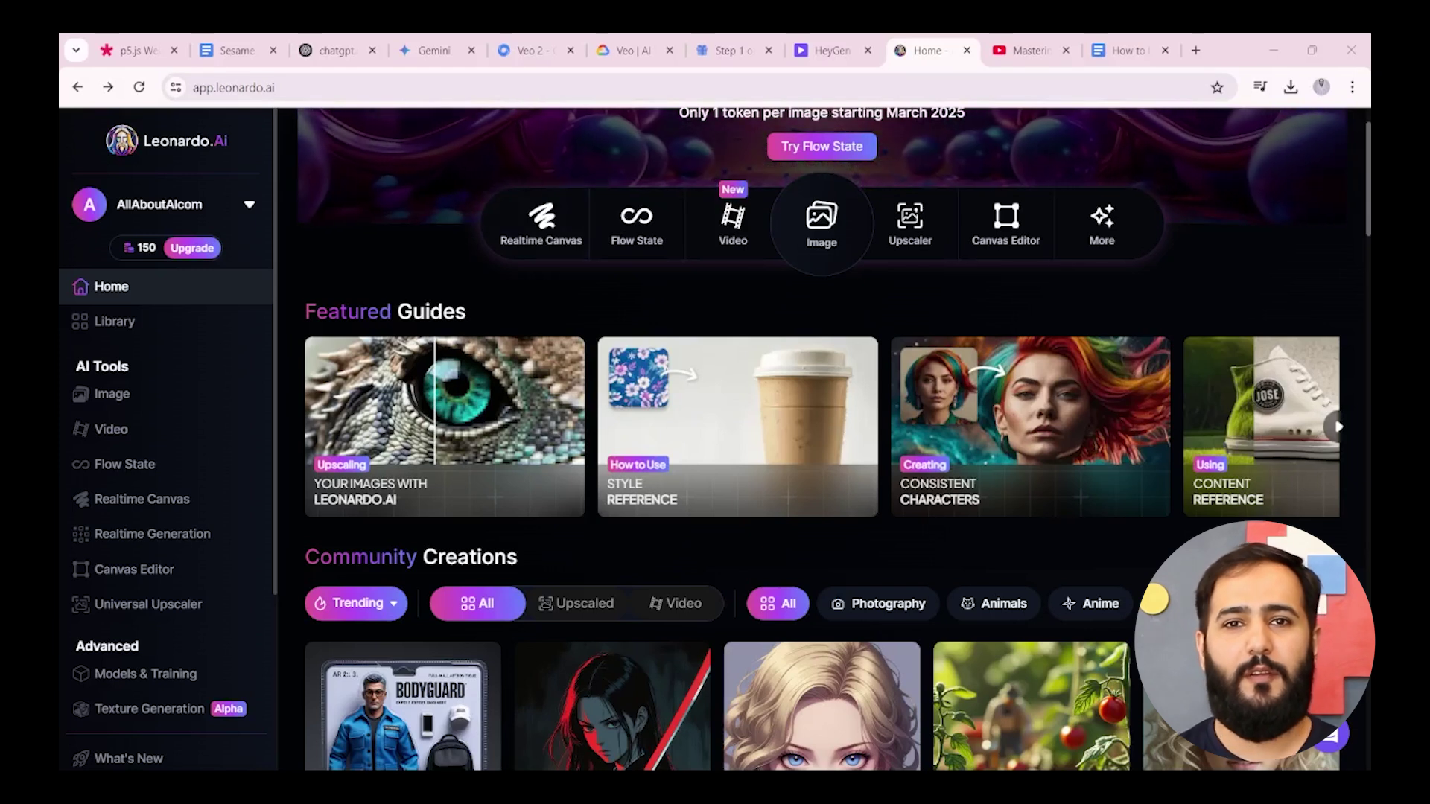
# Check the plan's token allowance and the token cost of video generation, ending back on the home page
pyautogui.scroll(1, 219, 217)
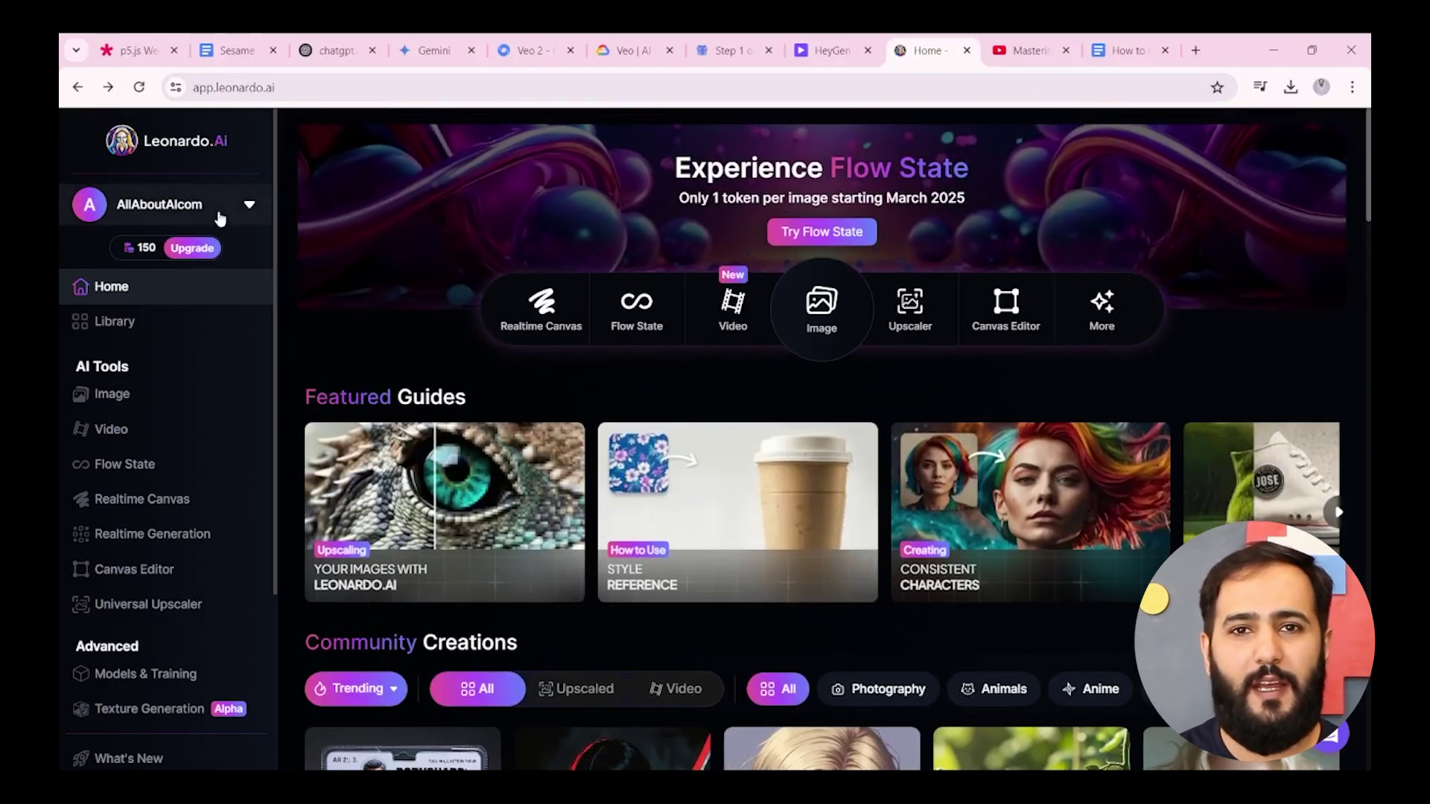
pyautogui.moveTo(191, 247)
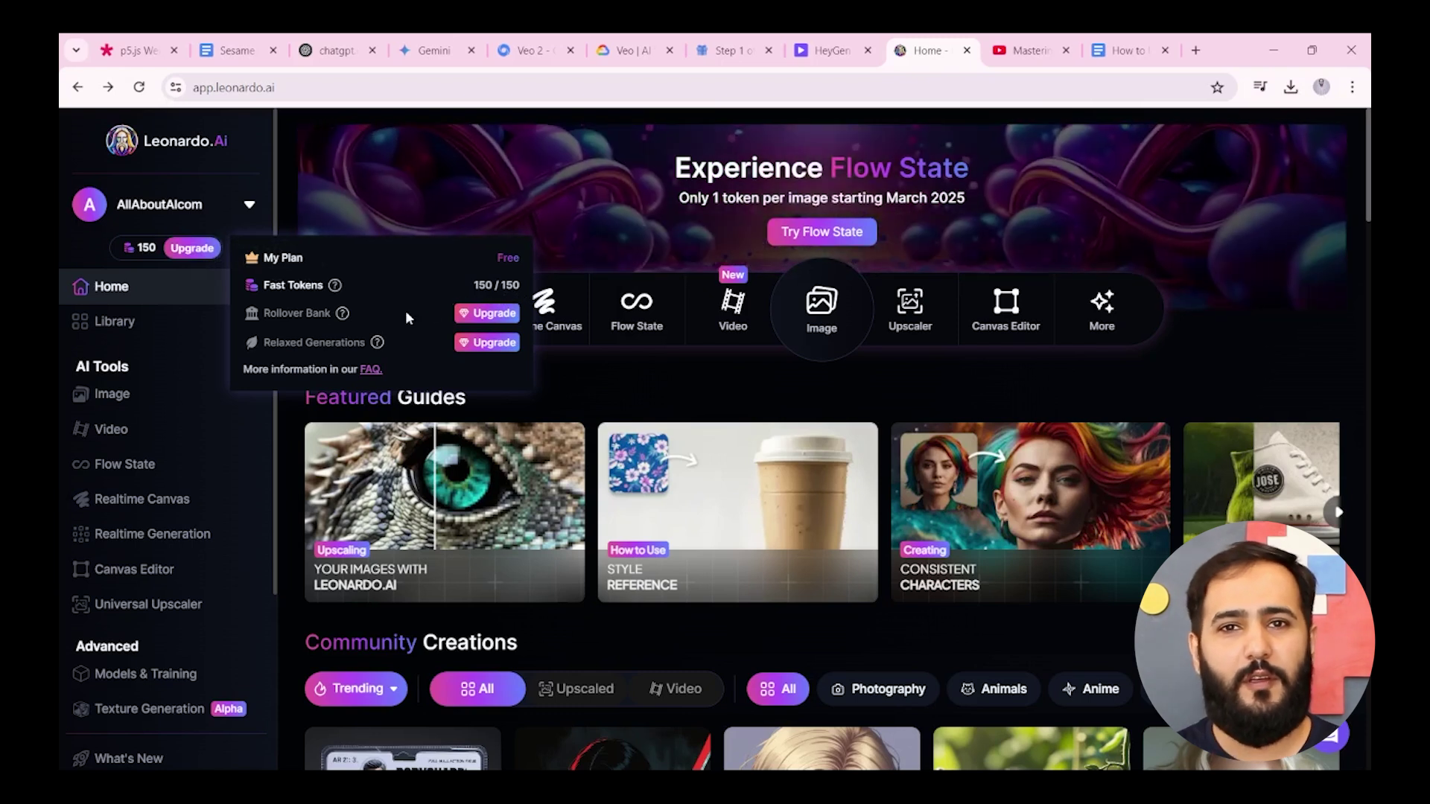
pyautogui.click(487, 313)
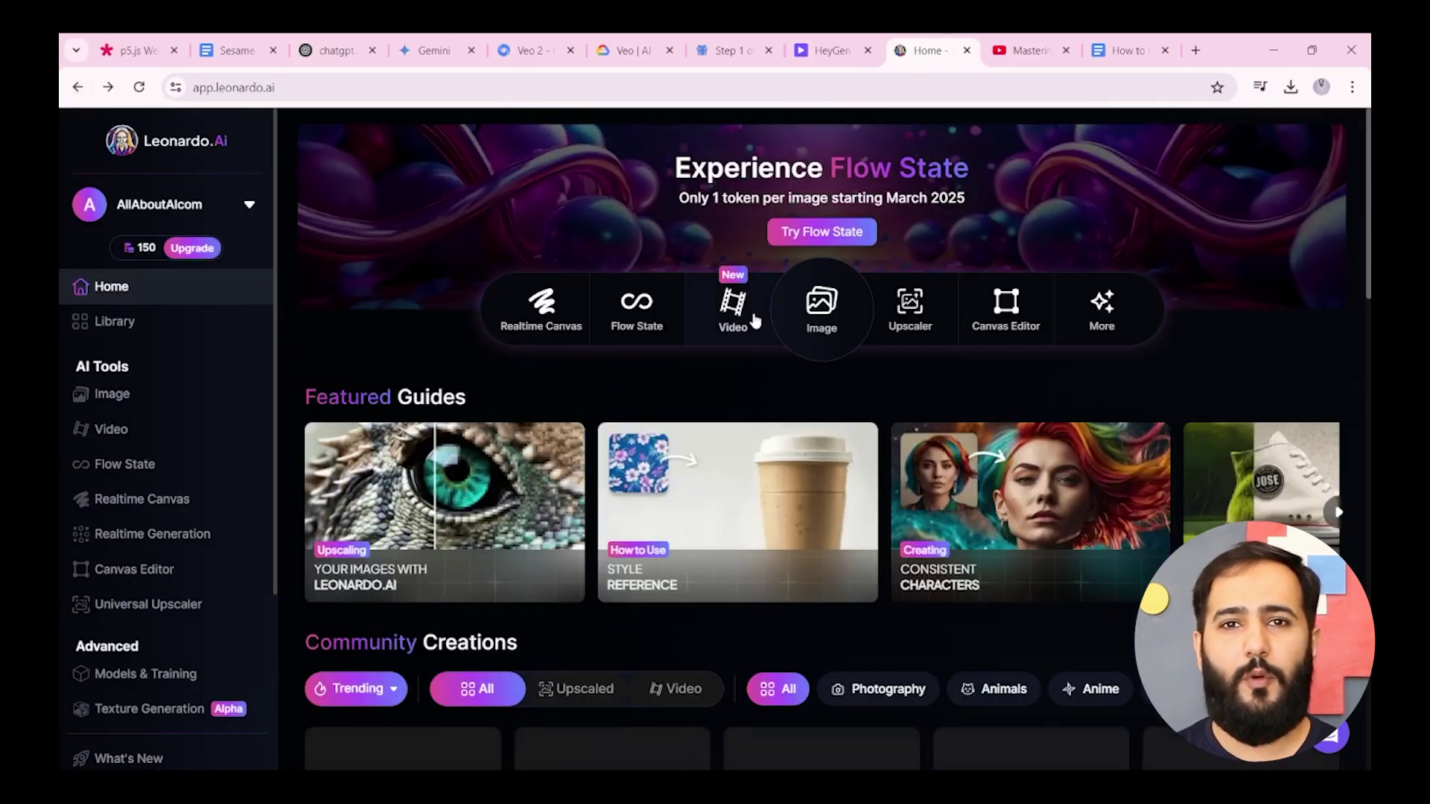
pyautogui.click(753, 316)
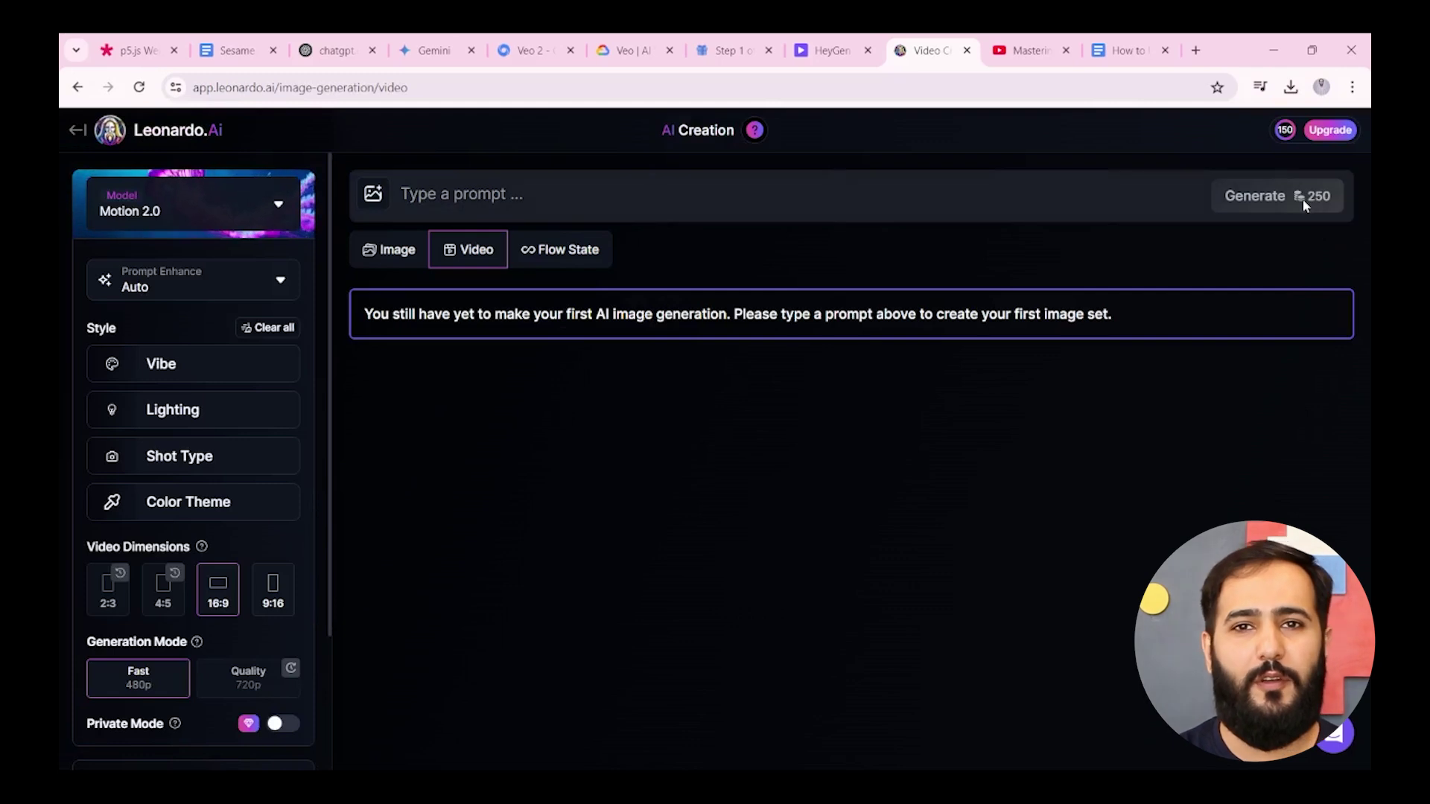
pyautogui.click(72, 129)
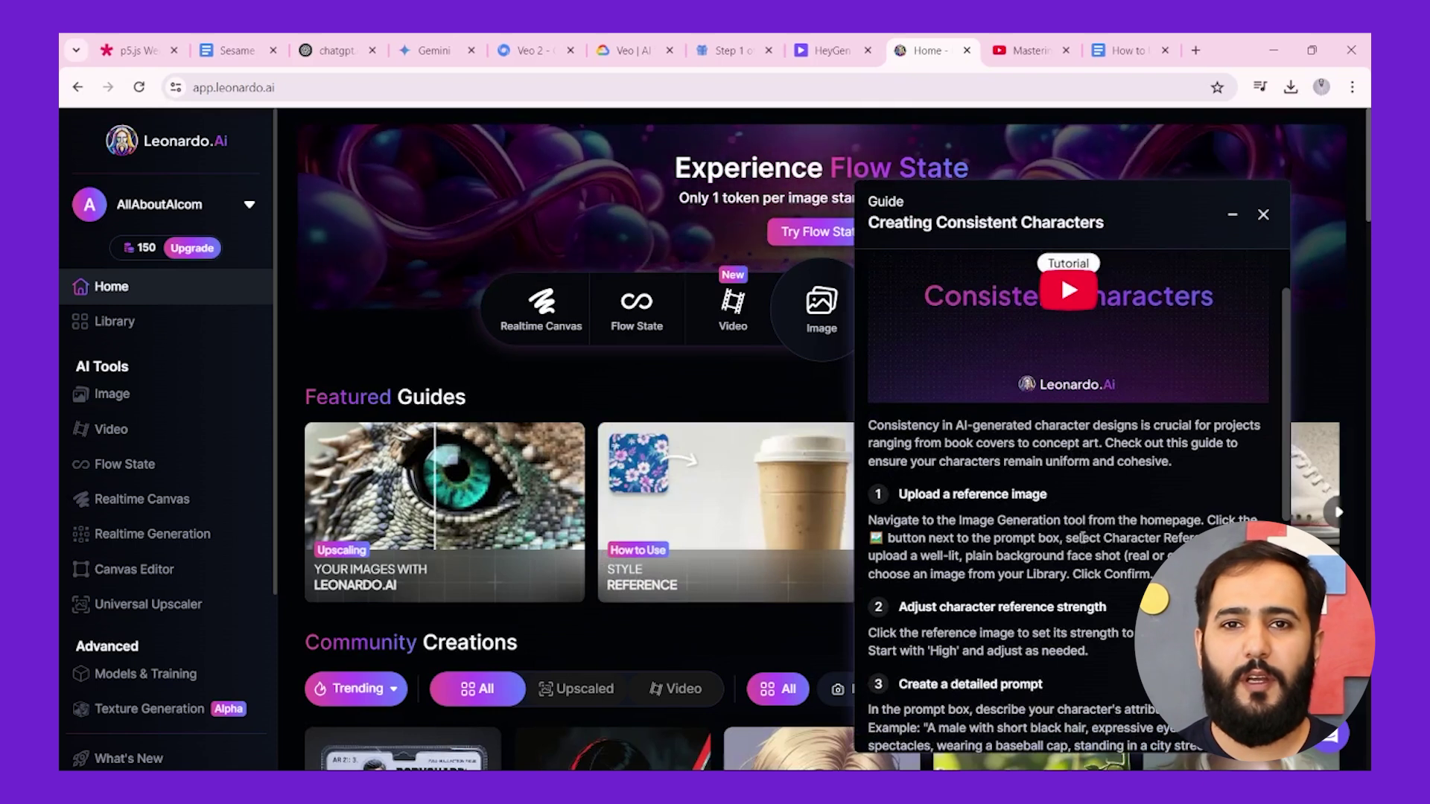
# Read through the Creating Consistent Characters guide and close it
pyautogui.scroll(-5, 1082, 537)
pyautogui.scroll(6, 1082, 537)
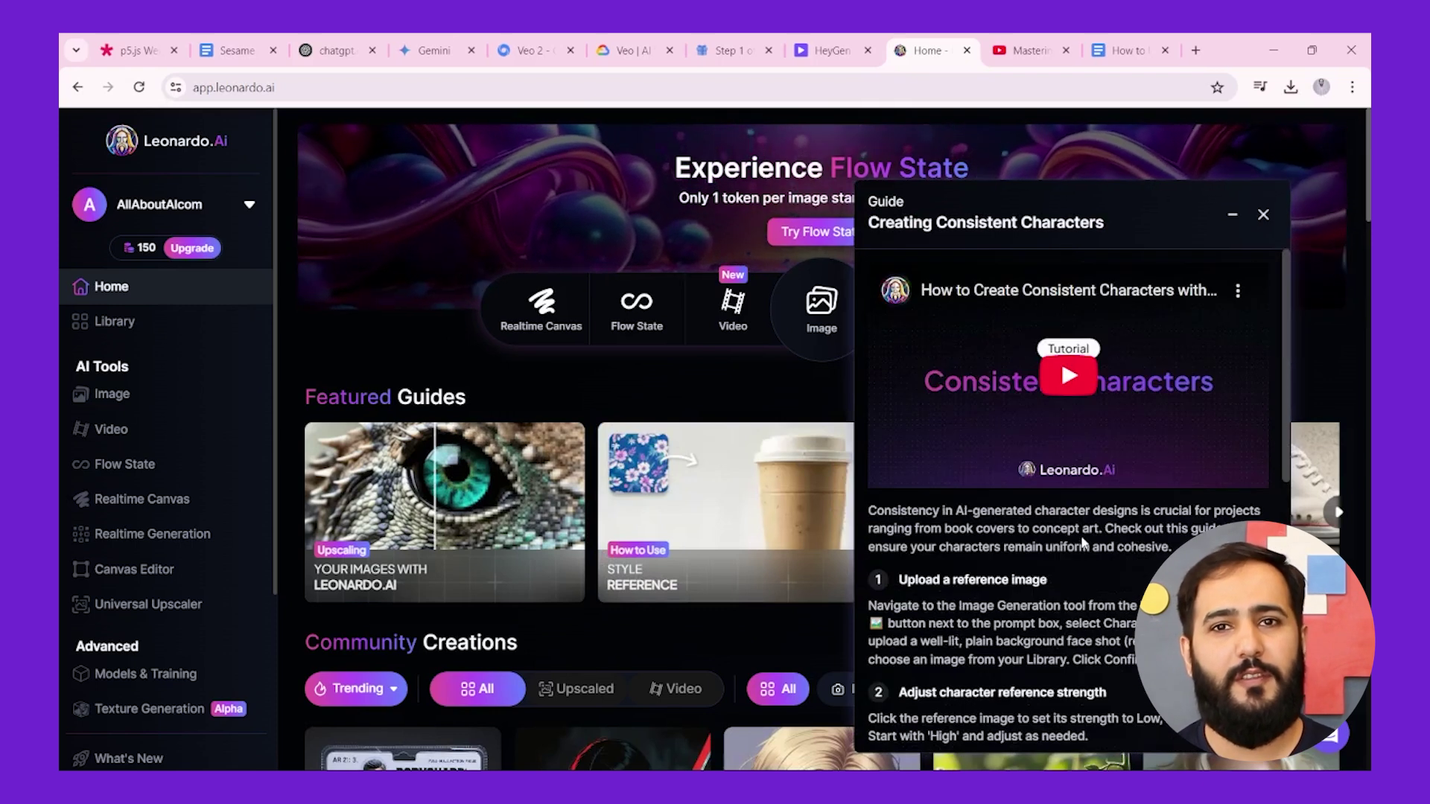
pyautogui.click(1263, 215)
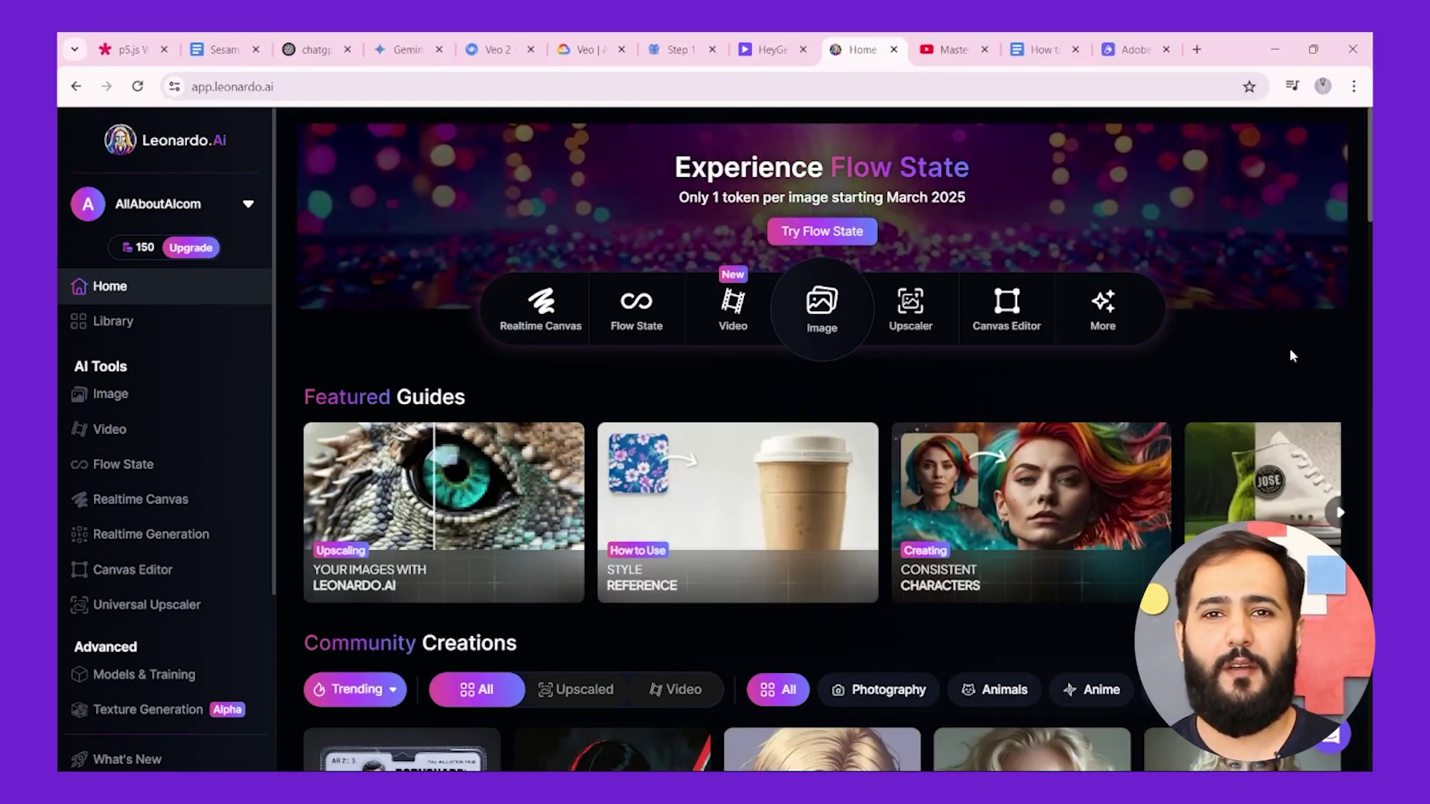
# Open image generation and enter the prompt "A female cyberpunk hacker with short pink hair, bright blue eyes, wearing a futuristic visor"
pyautogui.click(817, 320)
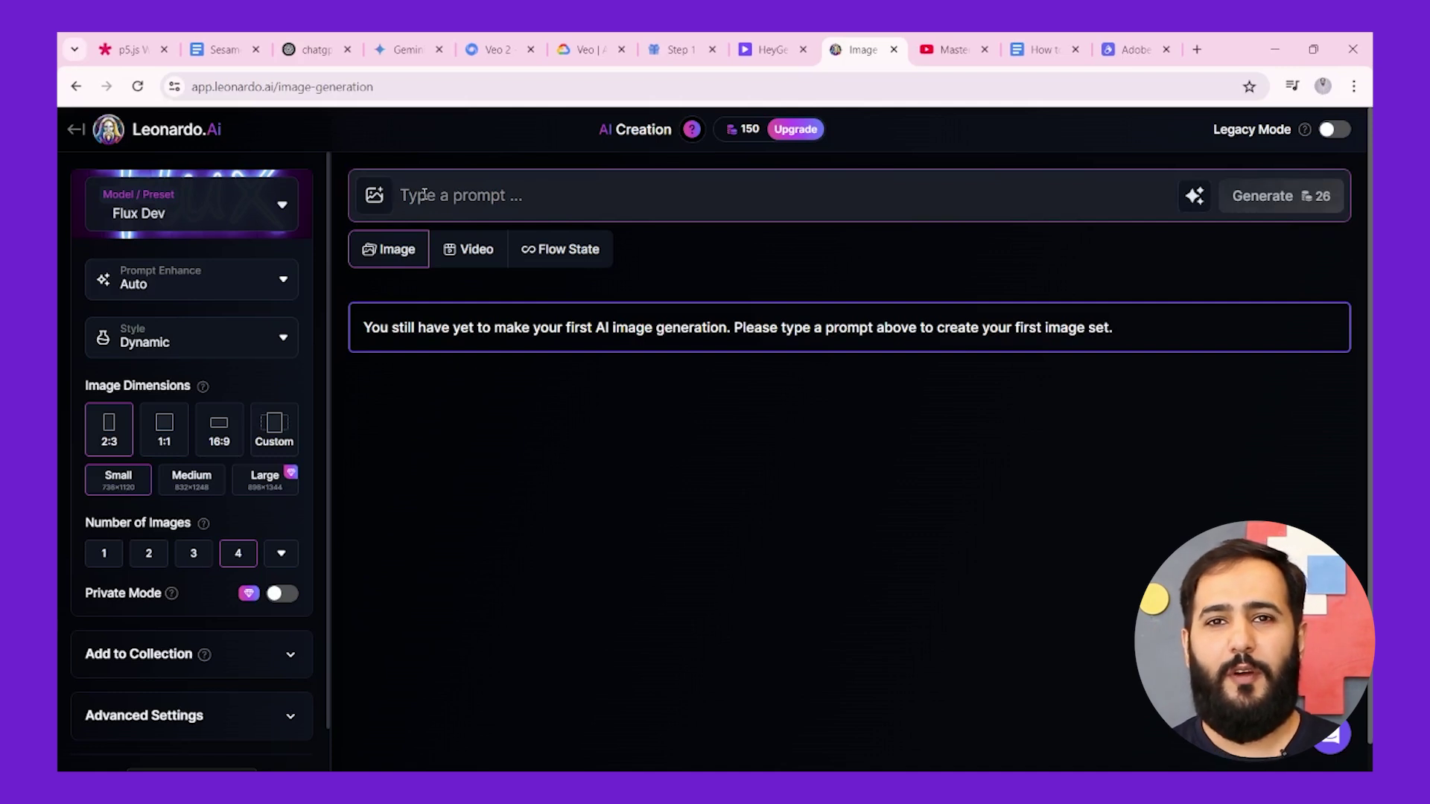
pyautogui.write('A female cyberpunk hacker with short pink hair, bright blue eyes, wearing a futuristic visor')
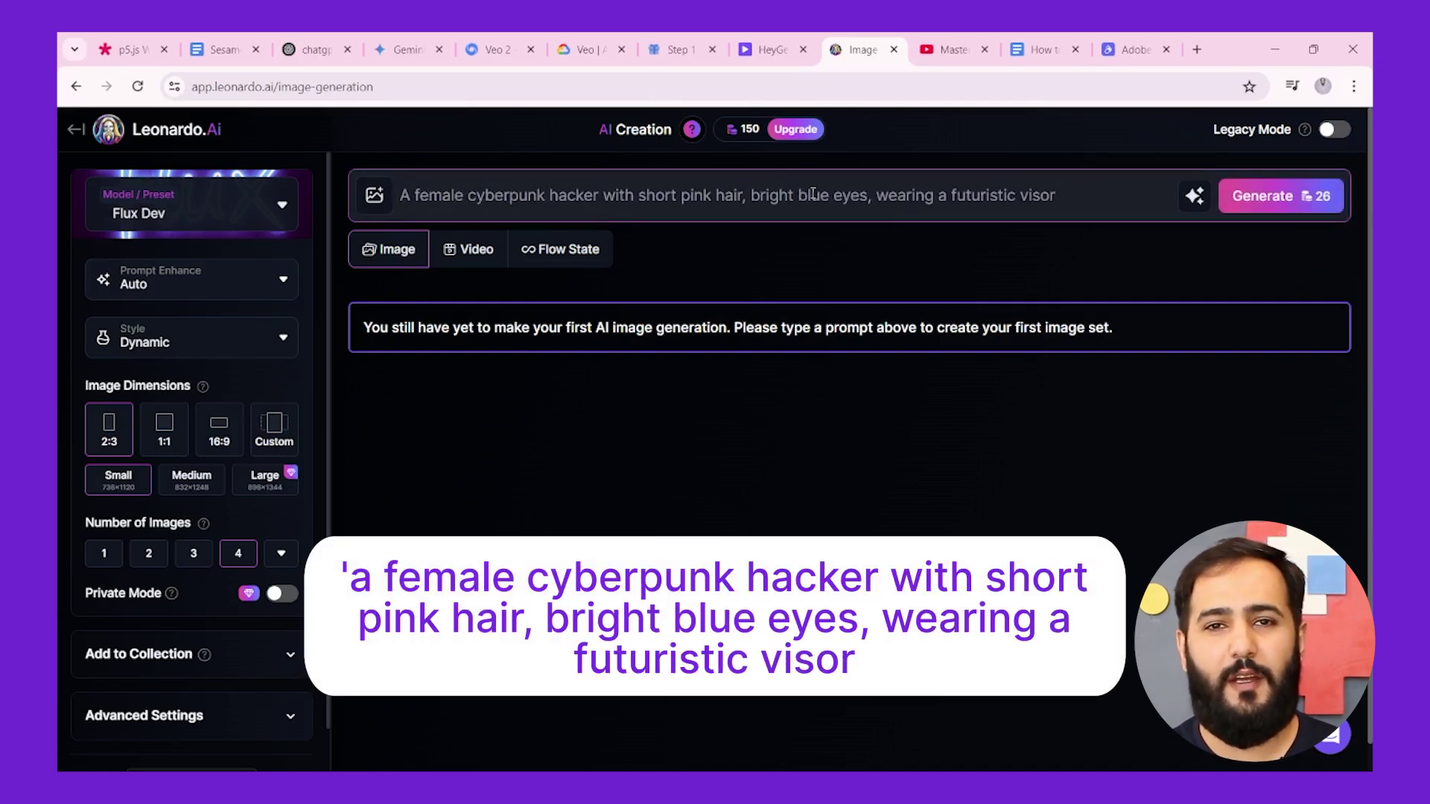
pyautogui.moveTo(978, 200); pyautogui.dragTo(1085, 195)
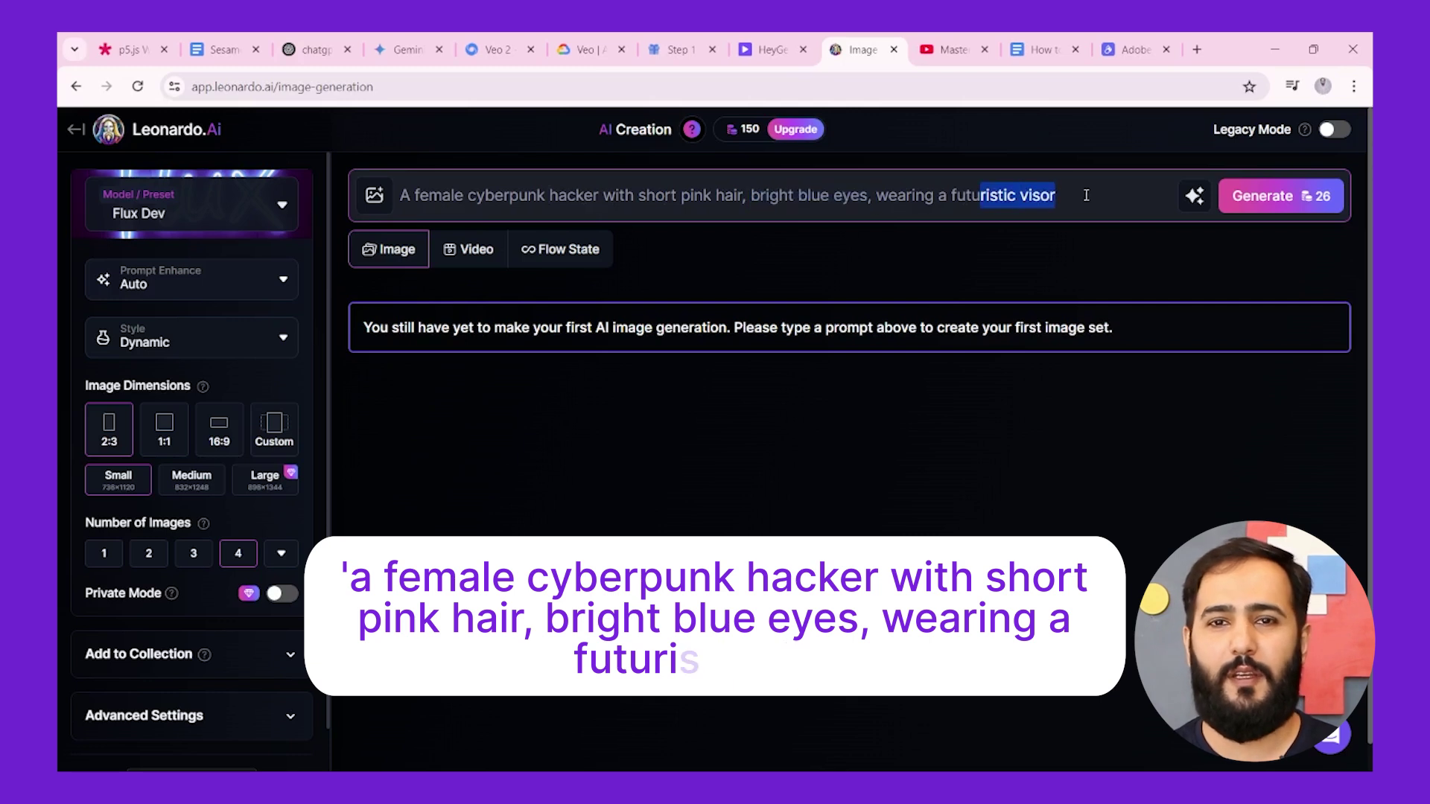
pyautogui.click(1085, 195)
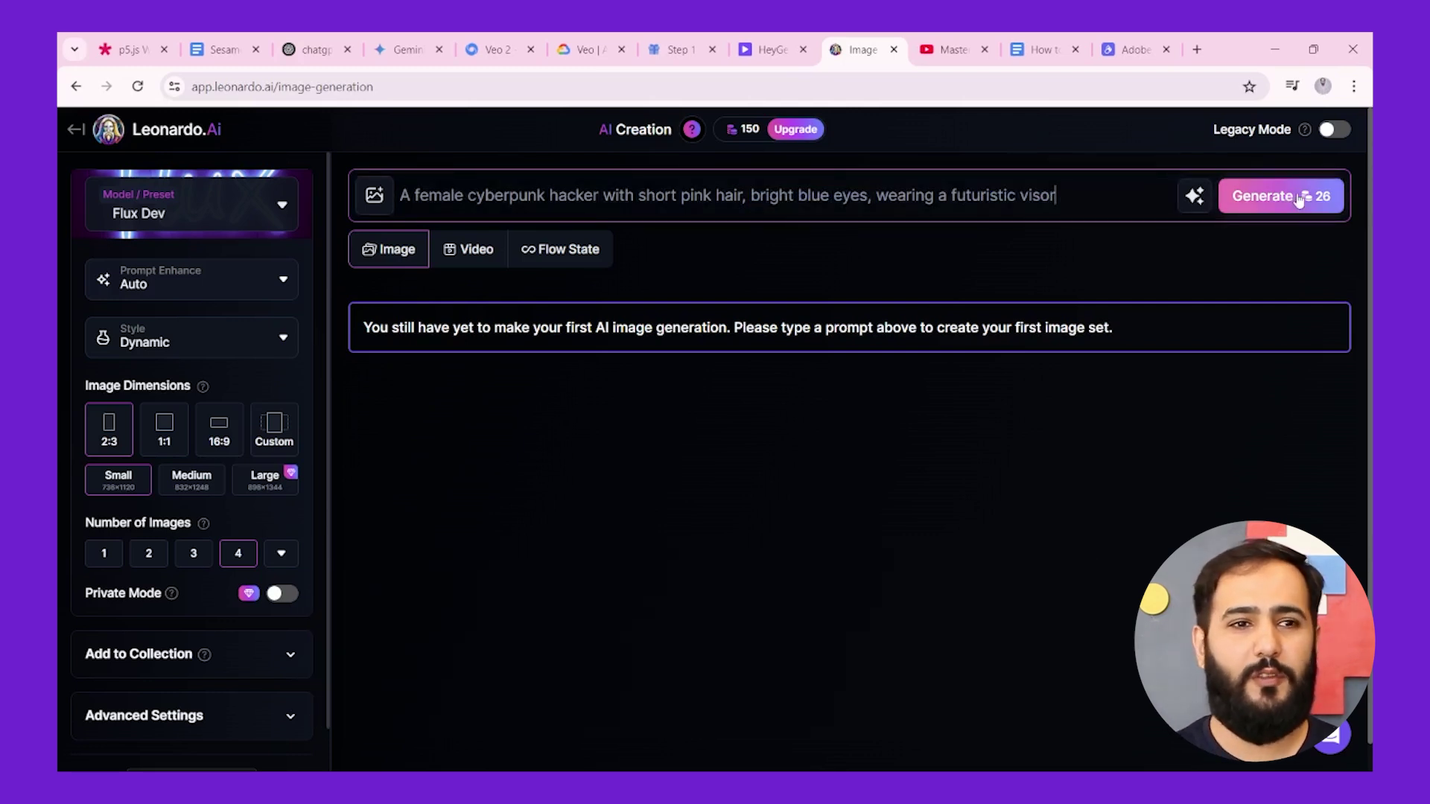
# Choose the Cinematic Kino preset with the Cinematic style and set the image size to Medium
pyautogui.click(200, 216)
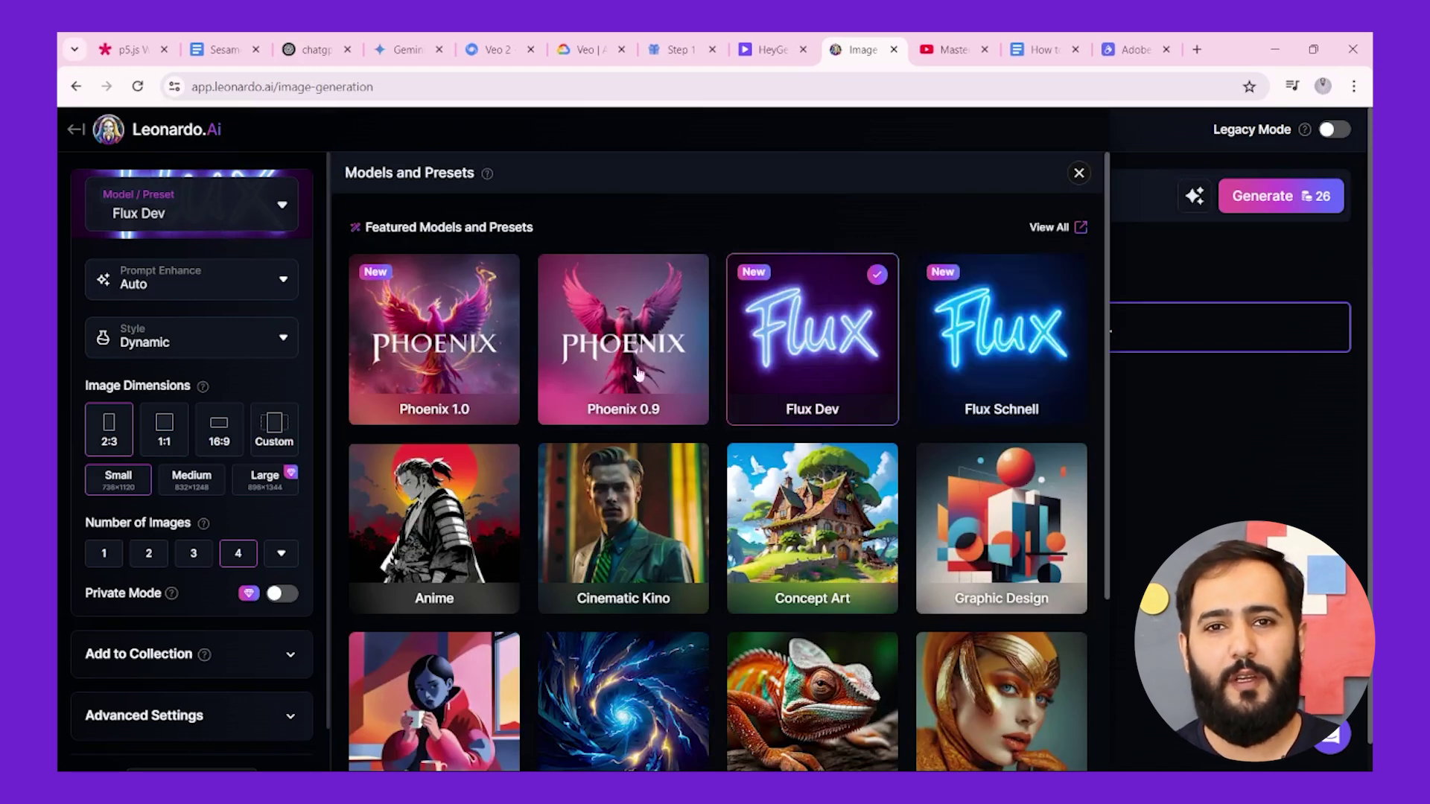
pyautogui.click(263, 234)
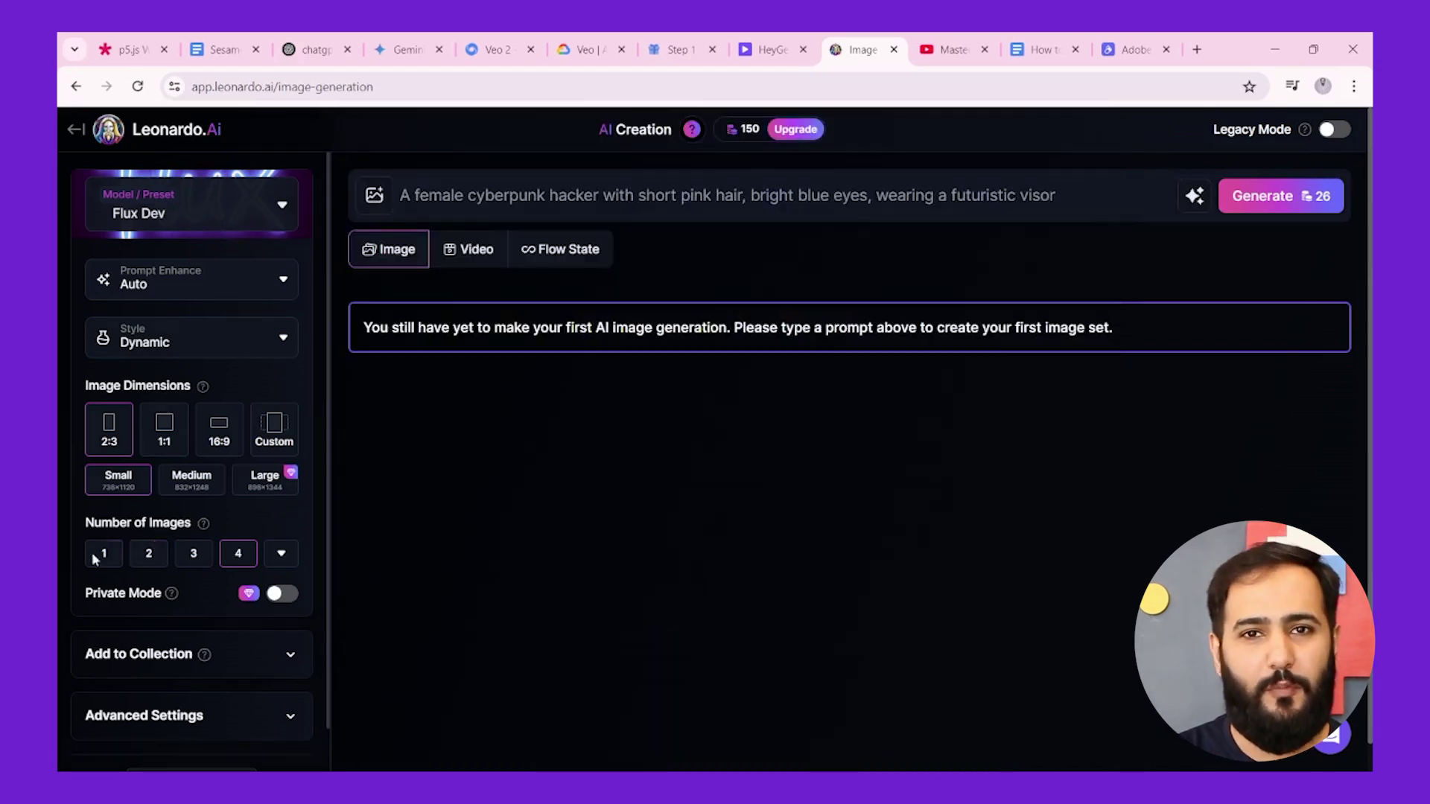
pyautogui.click(198, 214)
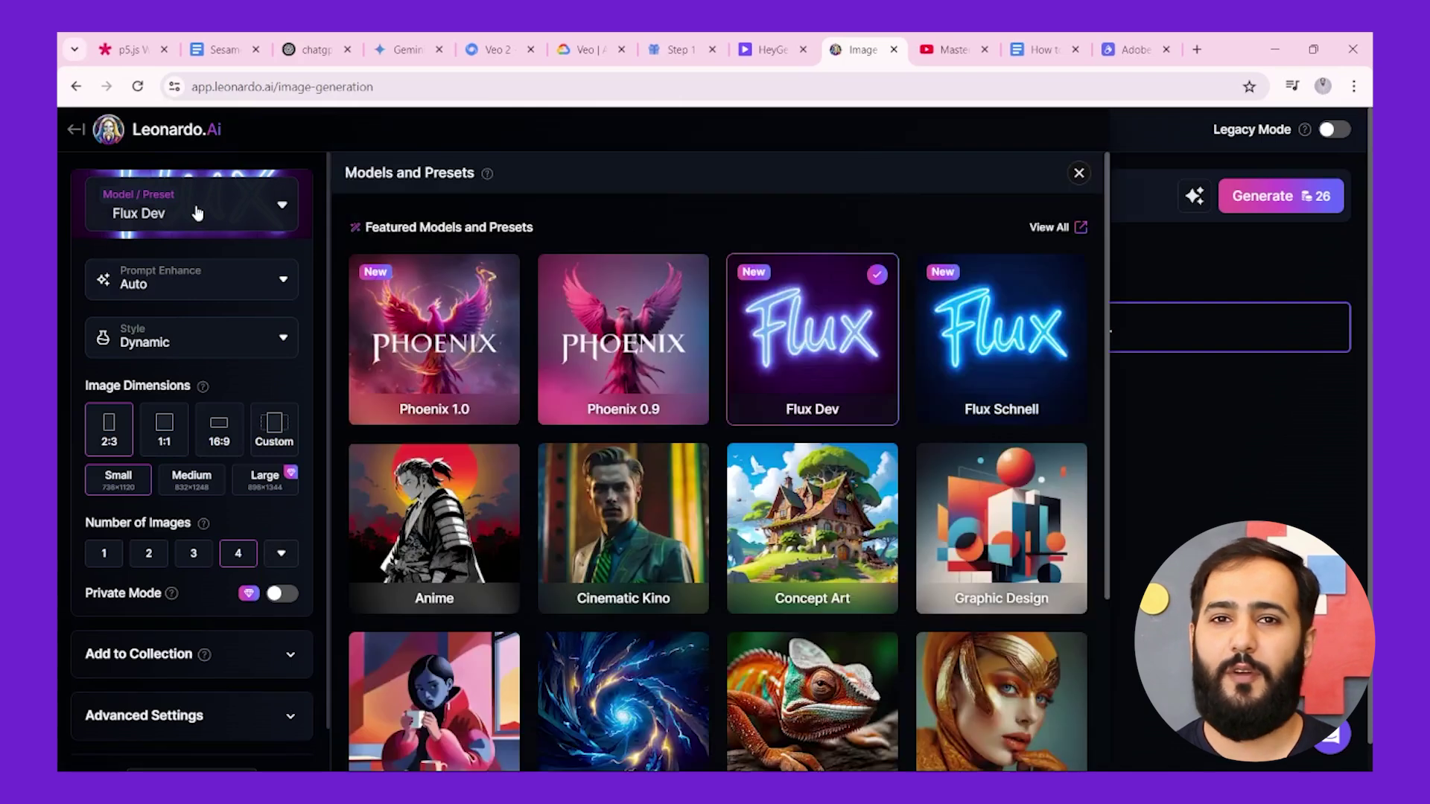
pyautogui.click(591, 521)
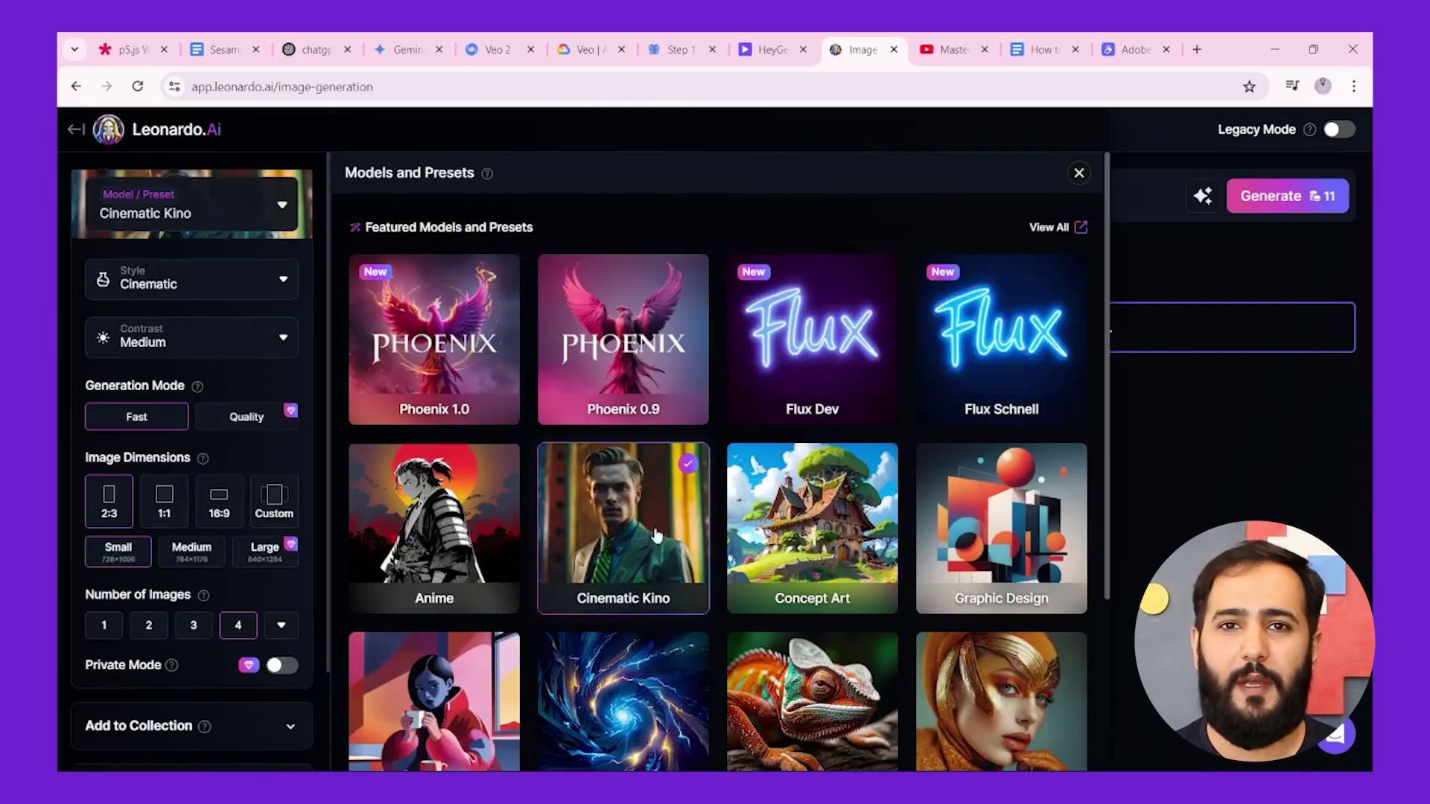
pyautogui.click(233, 268)
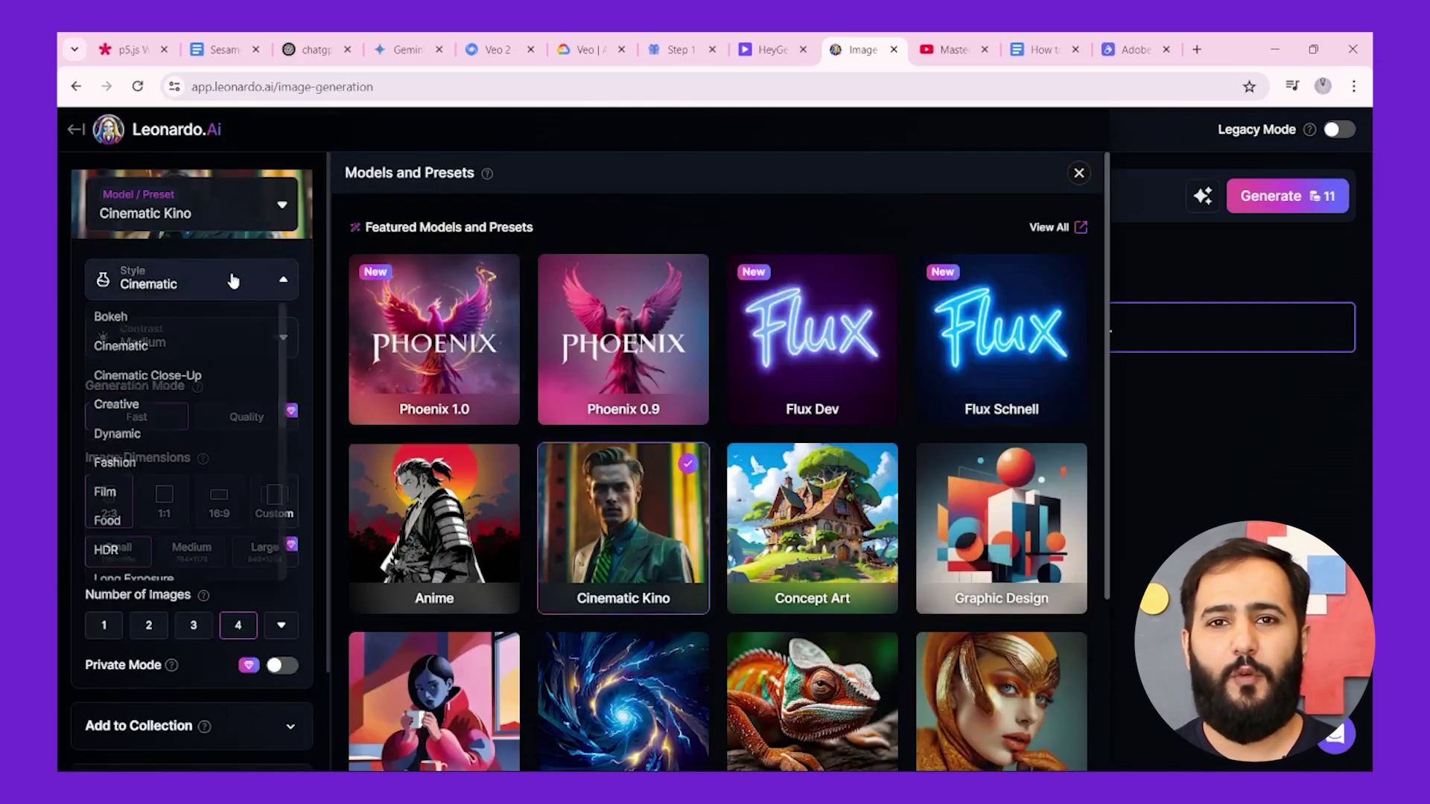
pyautogui.click(195, 353)
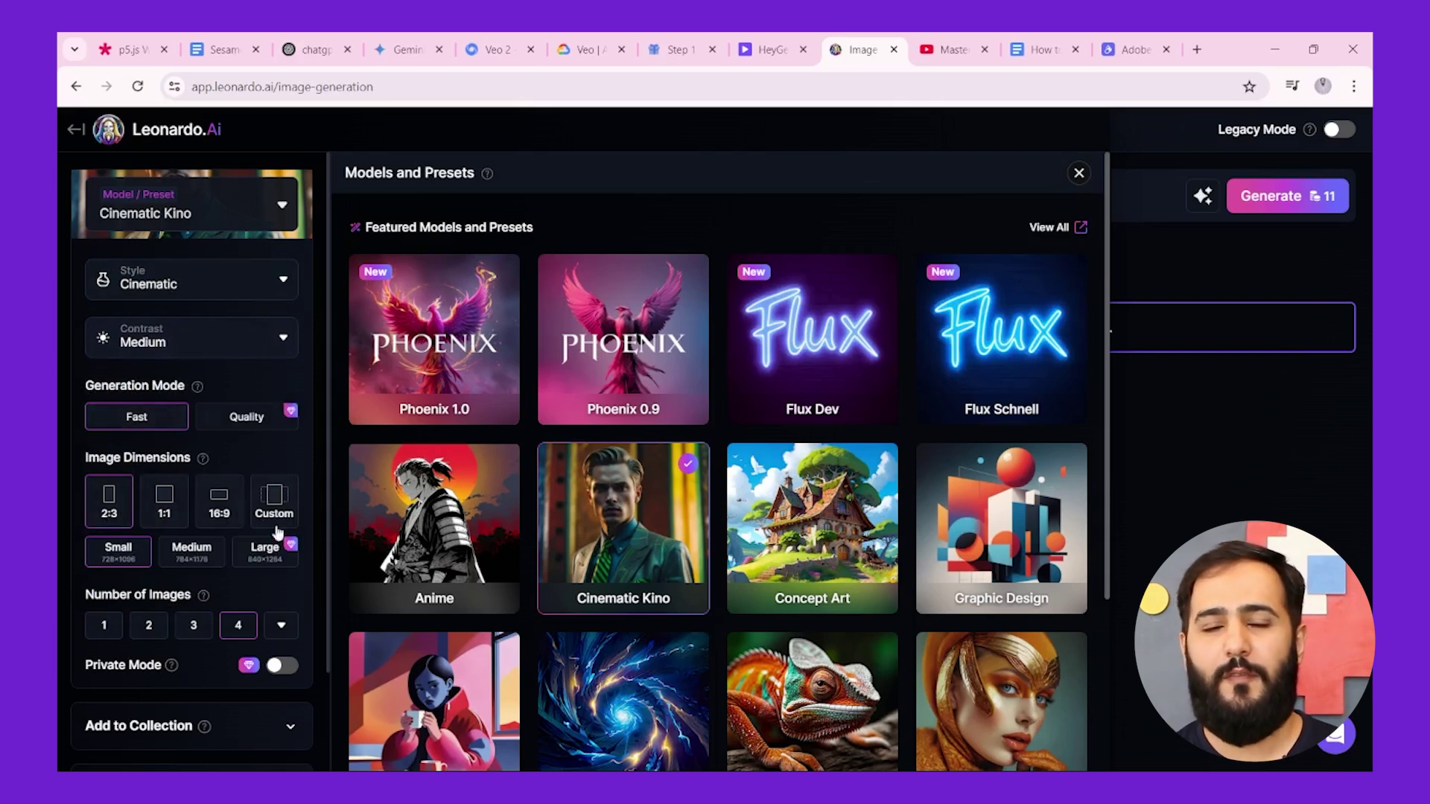
pyautogui.click(195, 561)
pyautogui.scroll(-2, 196, 561)
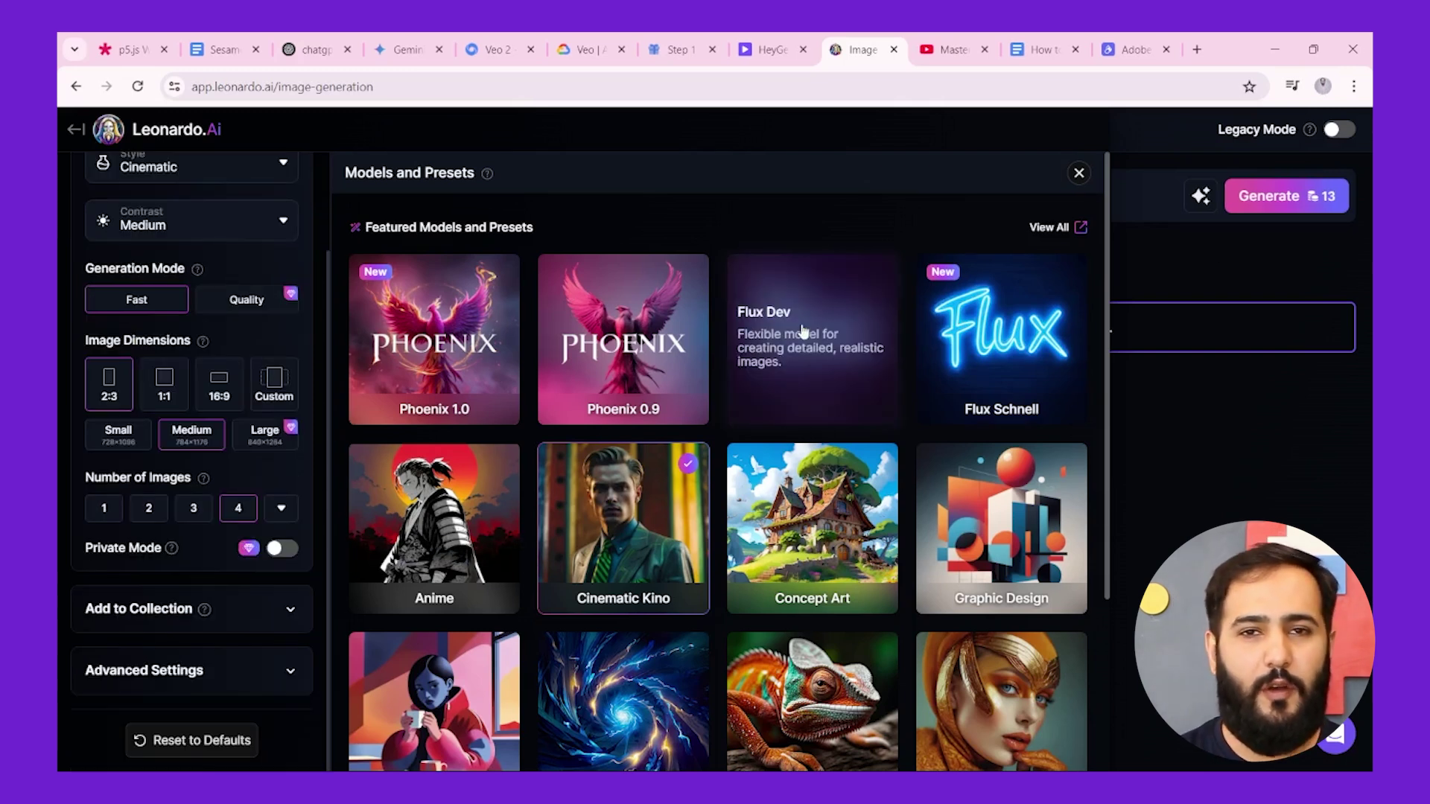
# Close the preset selection and generate four images from the cyberpunk hacker prompt
pyautogui.click(1078, 173)
pyautogui.press('Return')
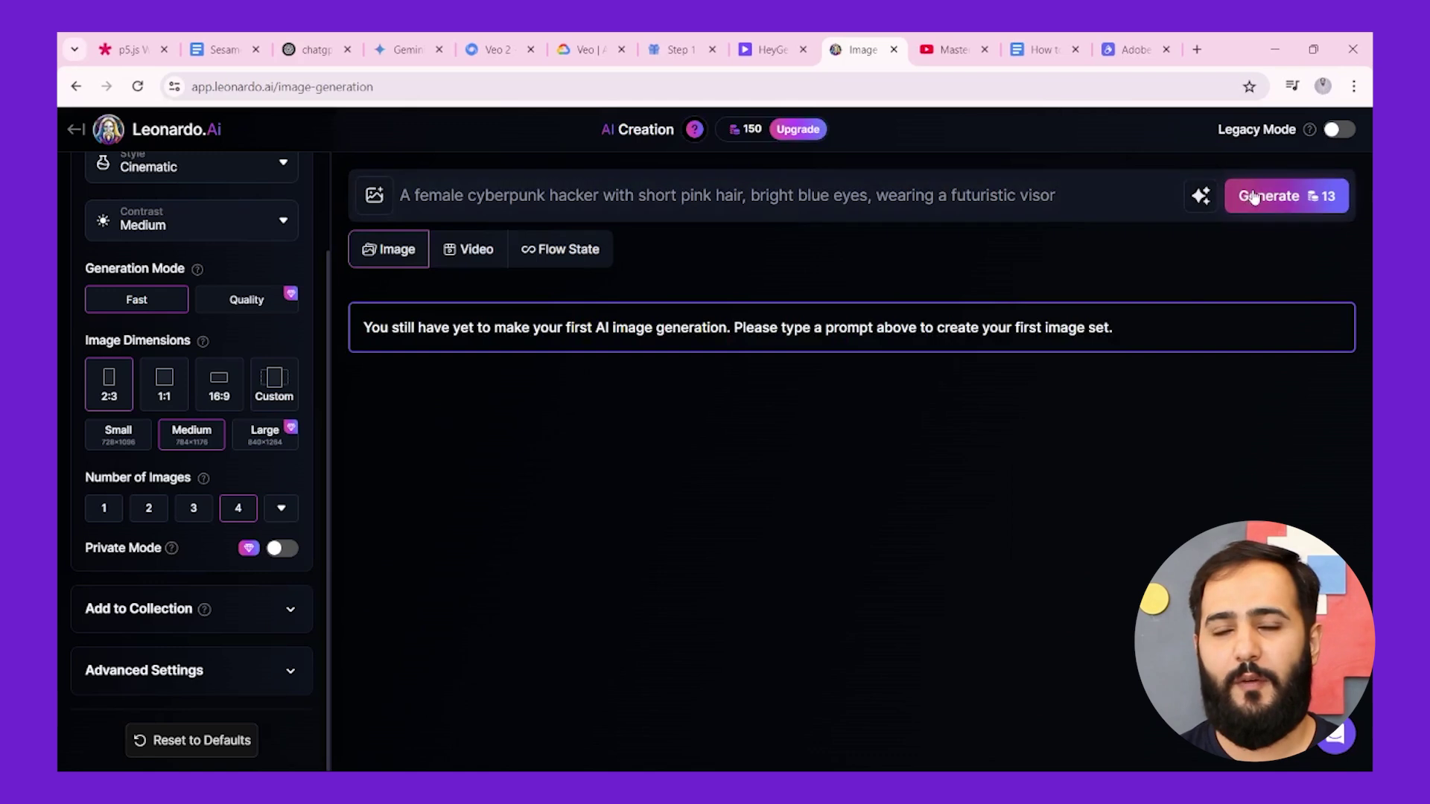
pyautogui.scroll(-1, 887, 222)
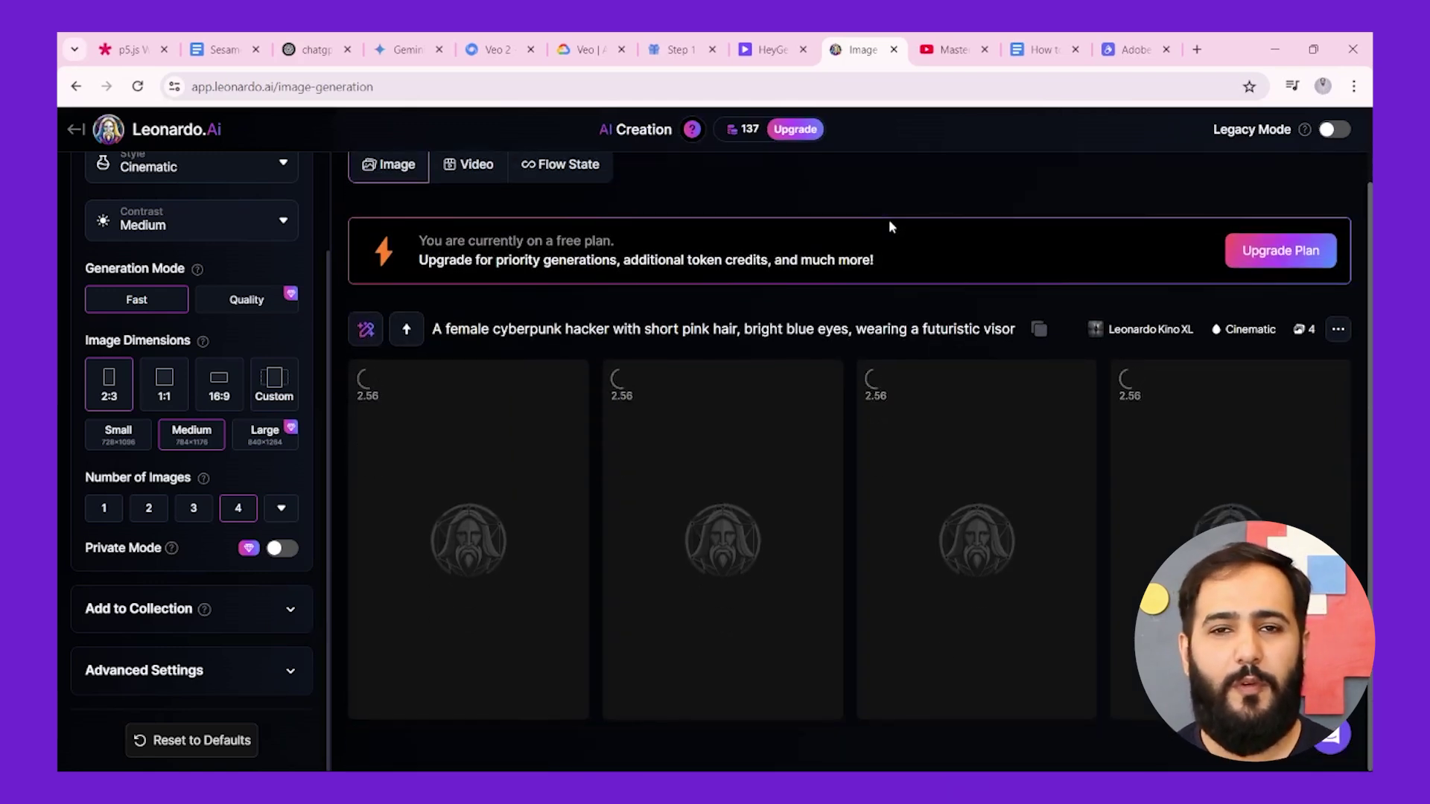
pyautogui.scroll(-1, 573, 345)
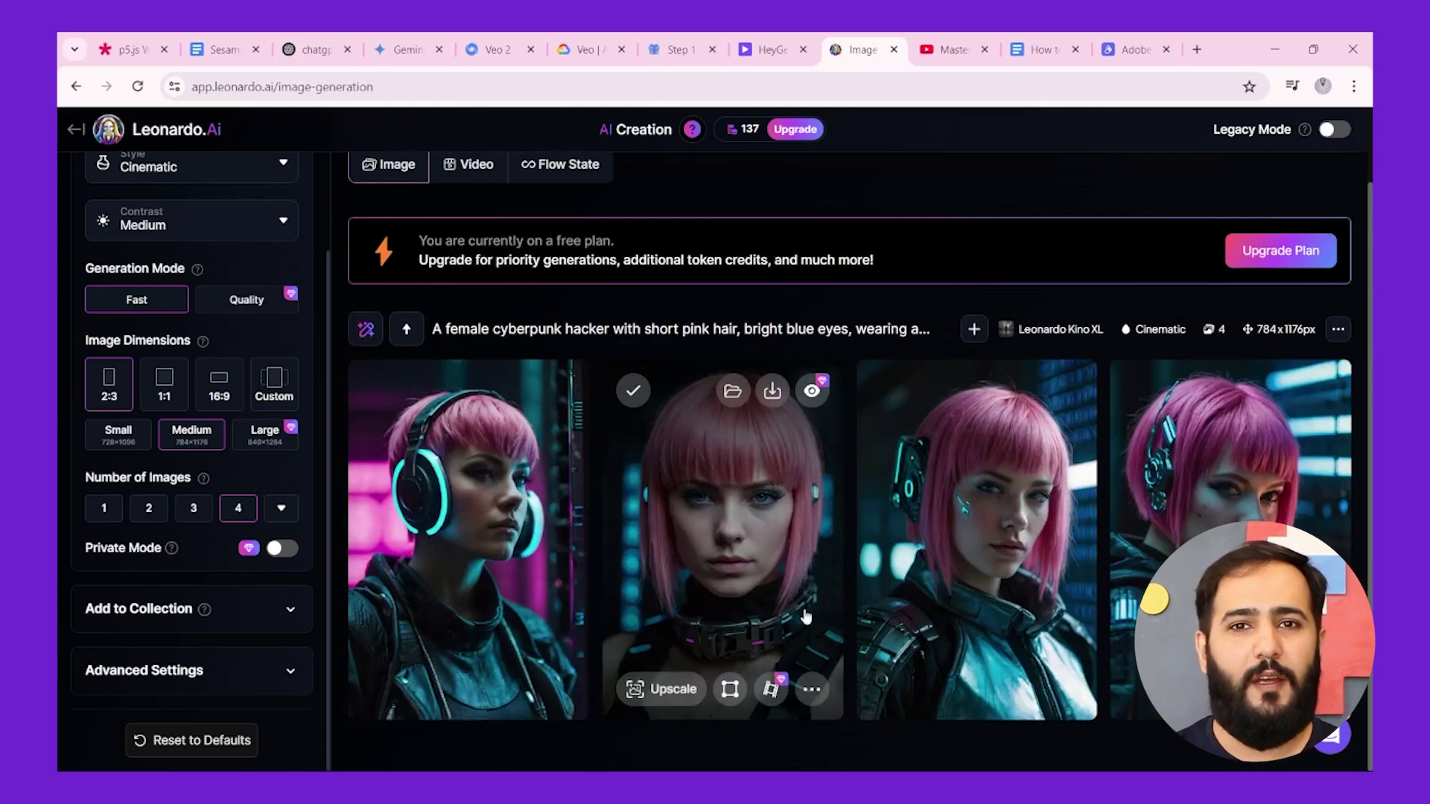
# Look at the second image's extra options and turn on Use Fixed Seed in the advanced settings
pyautogui.click(812, 691)
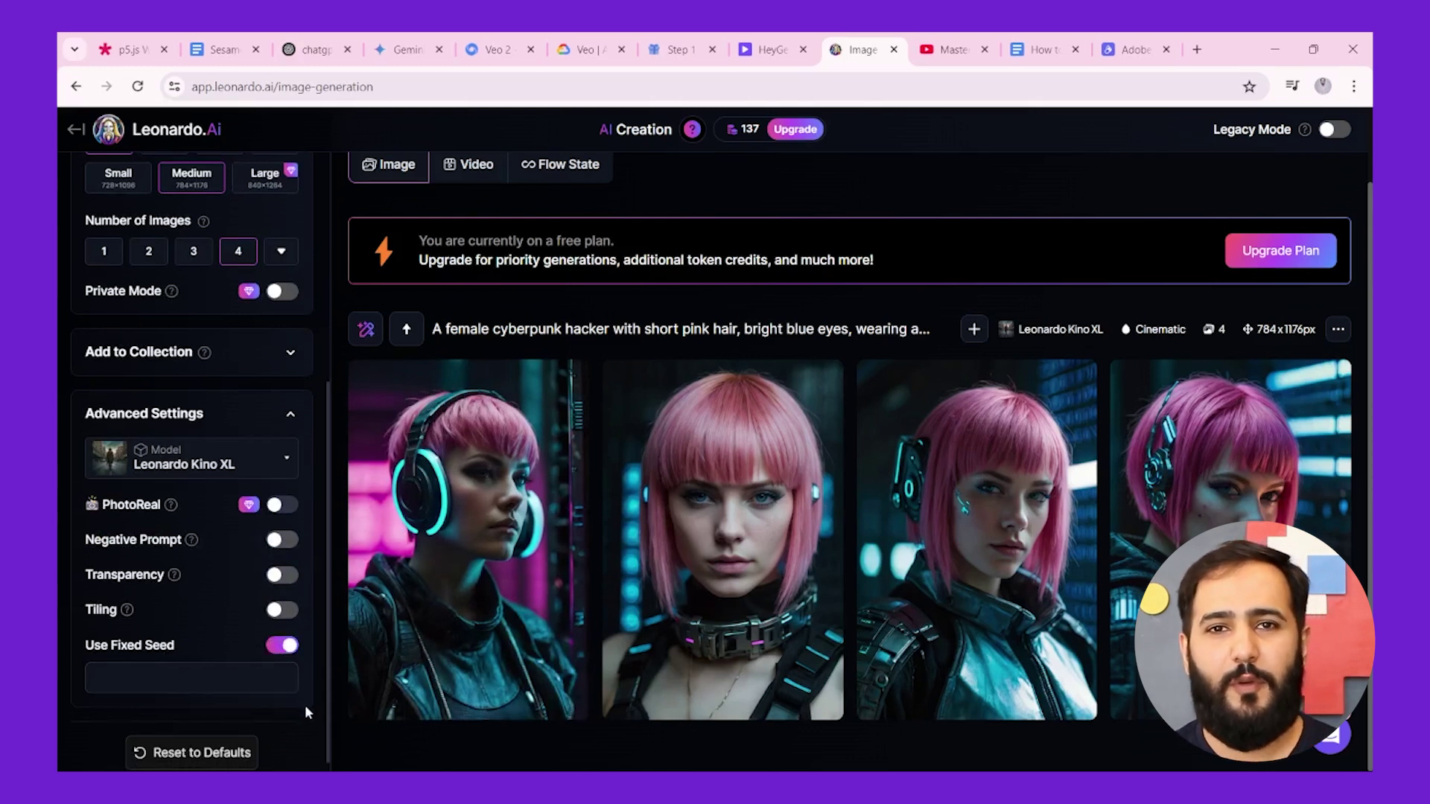
pyautogui.scroll(-1, 252, 677)
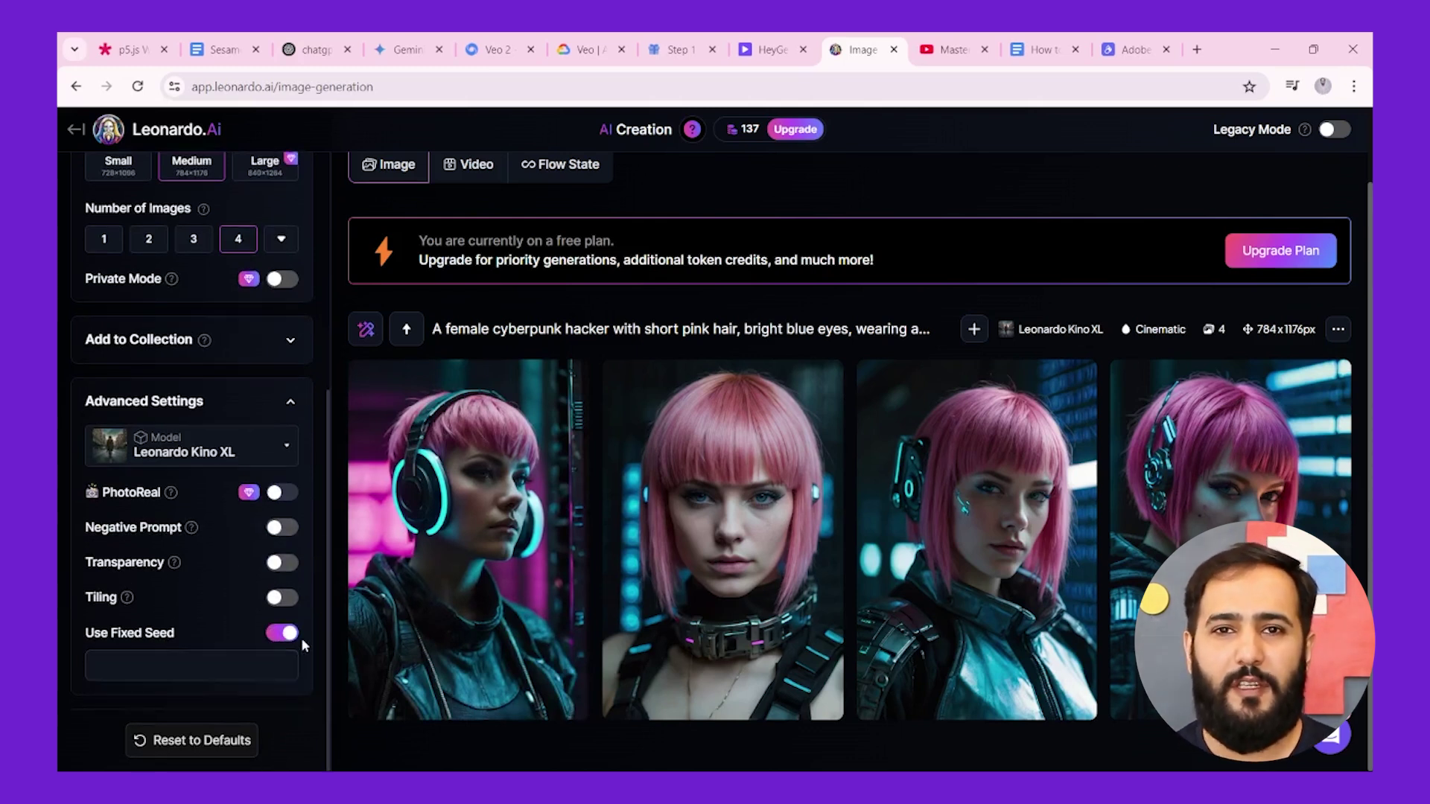
pyautogui.scroll(2, 376, 484)
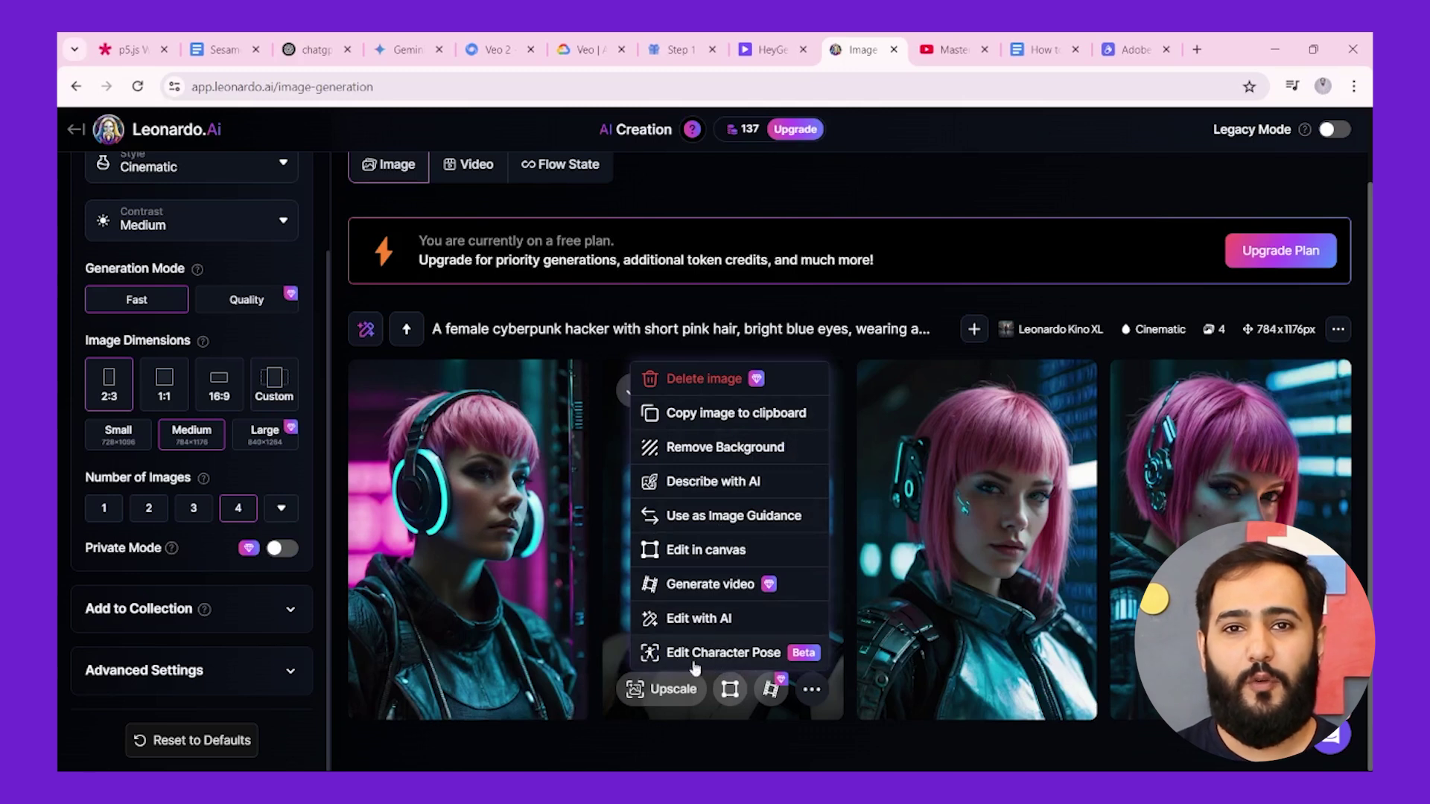
pyautogui.click(170, 673)
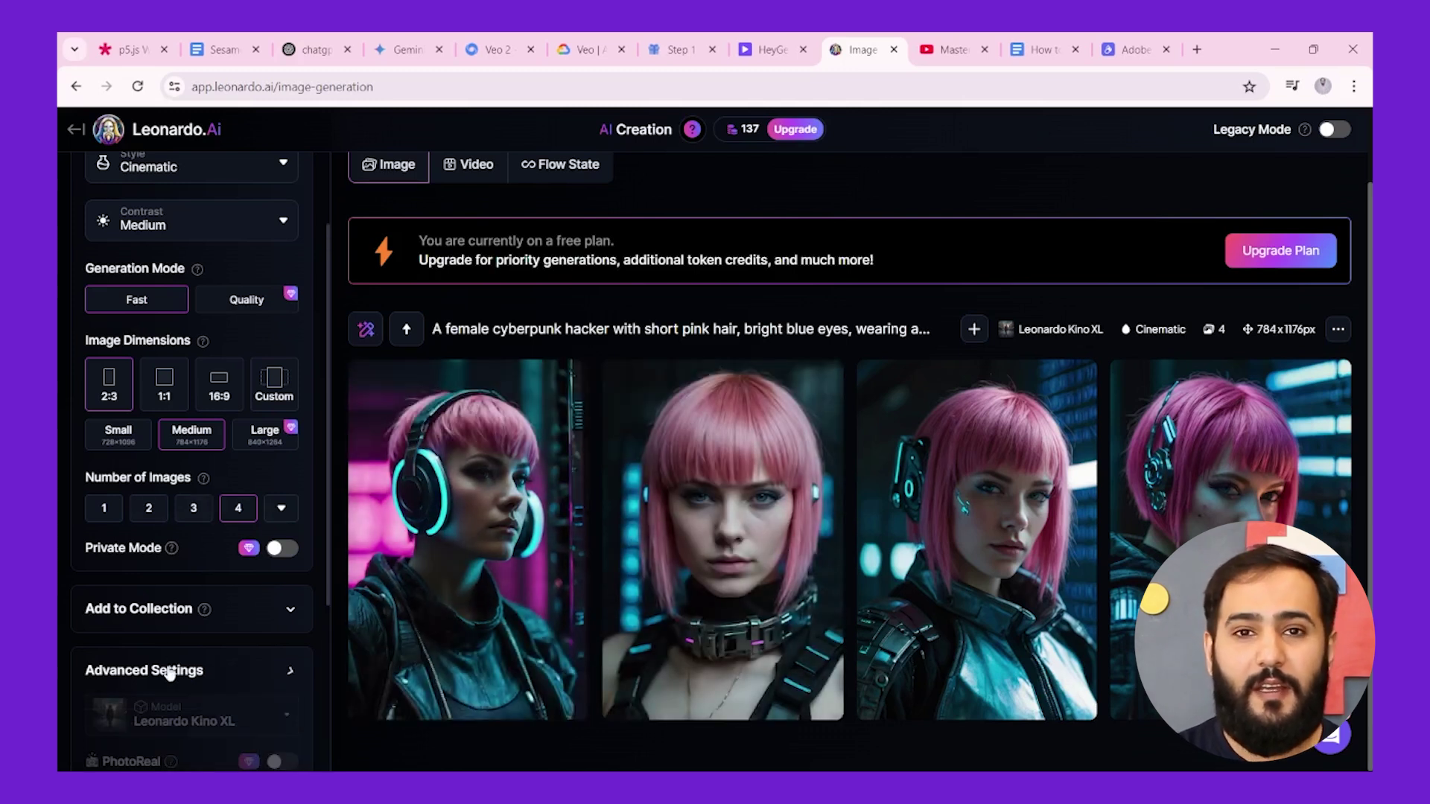
pyautogui.scroll(-4, 170, 672)
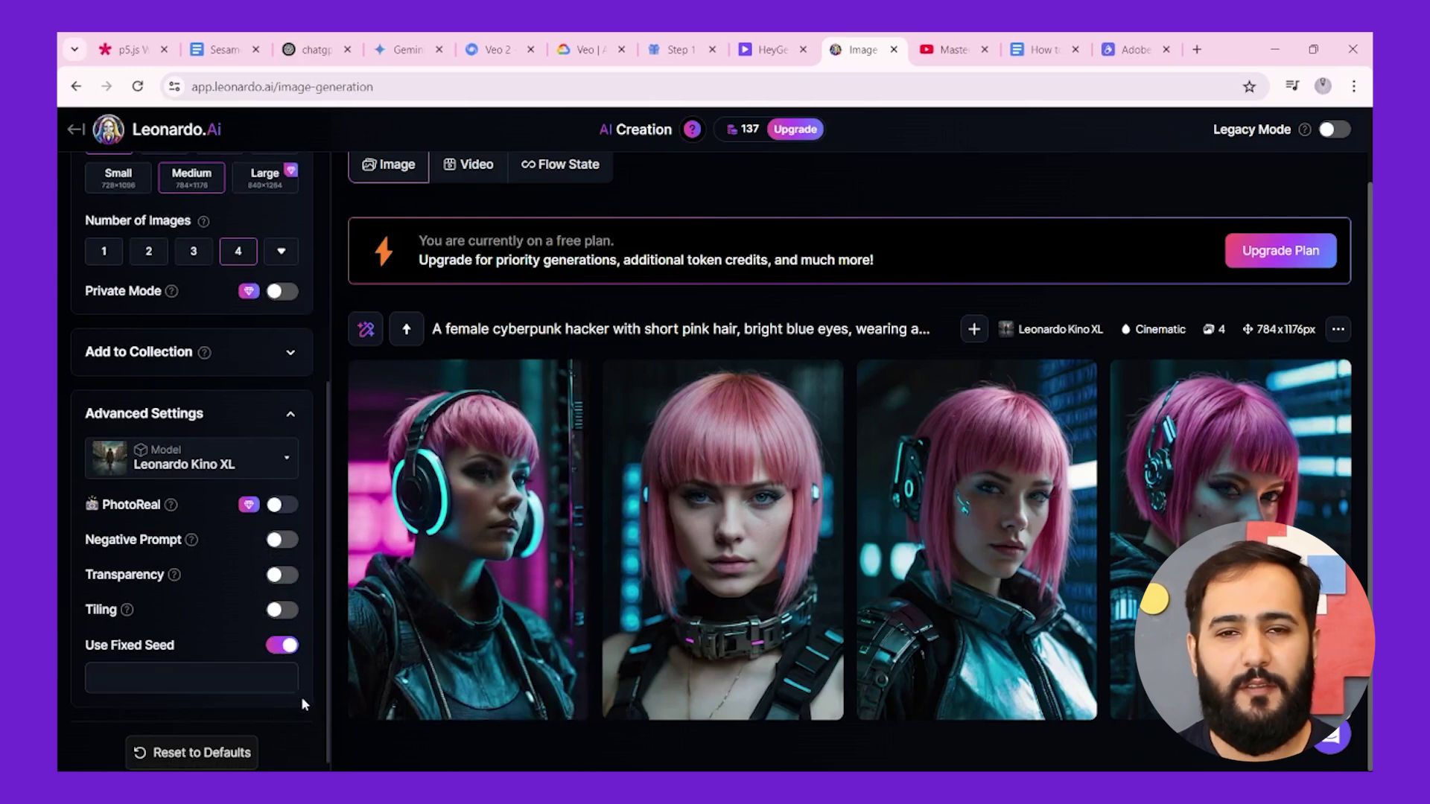
pyautogui.scroll(-1, 292, 683)
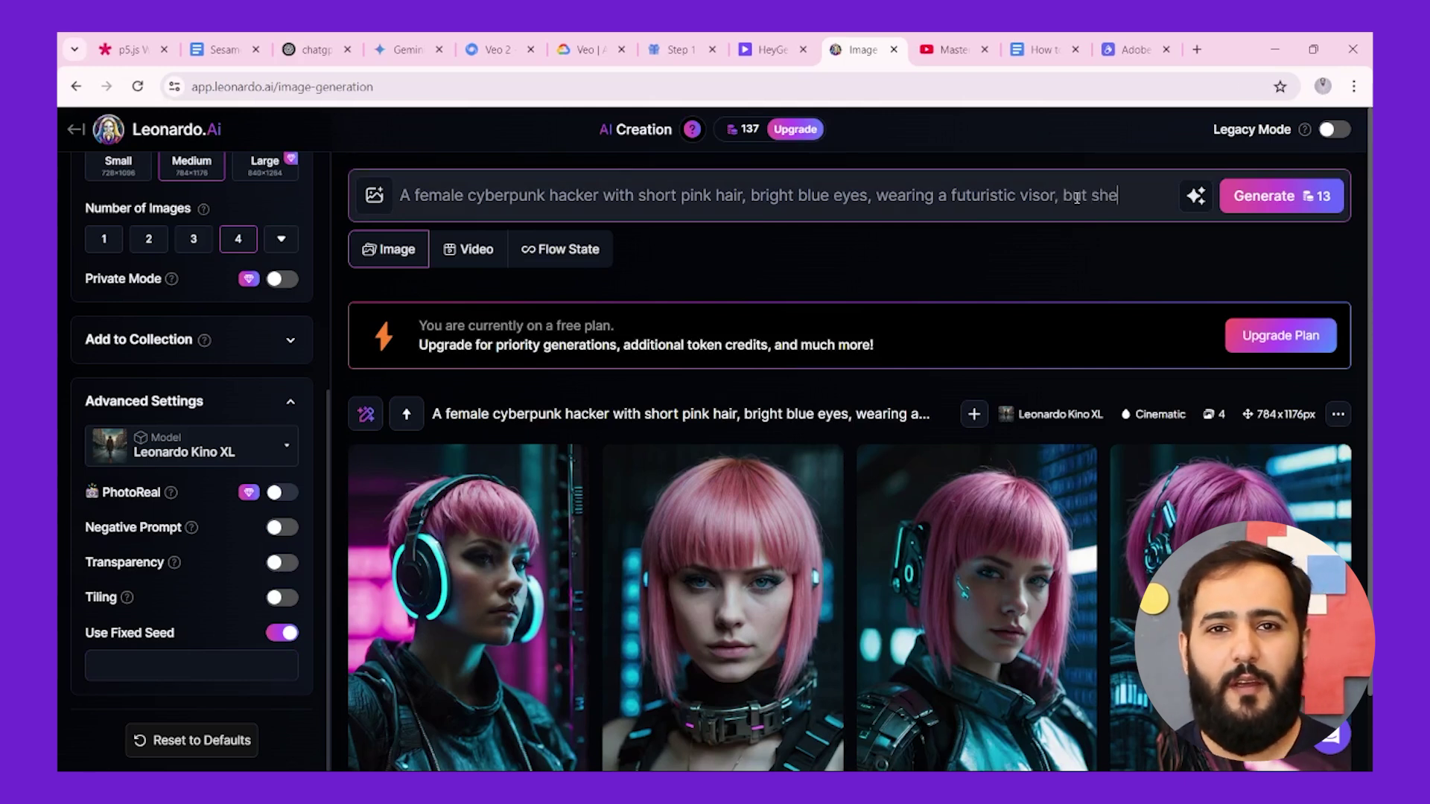
# Extend the prompt with ", but shes typing rapidly in a neon ally" and generate a new set of images
pyautogui.write('inh')
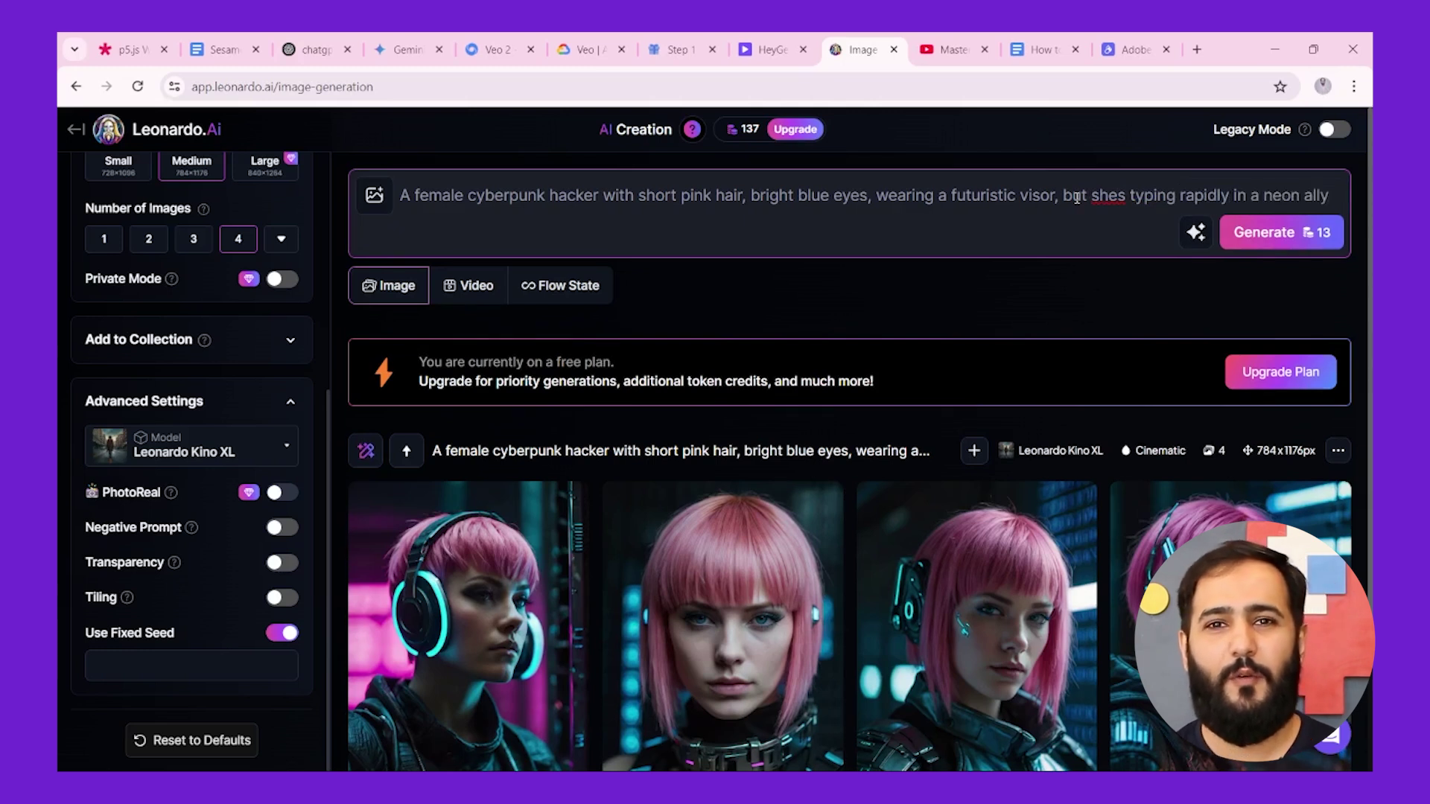
pyautogui.click(1274, 232)
pyautogui.scroll(-2, 760, 273)
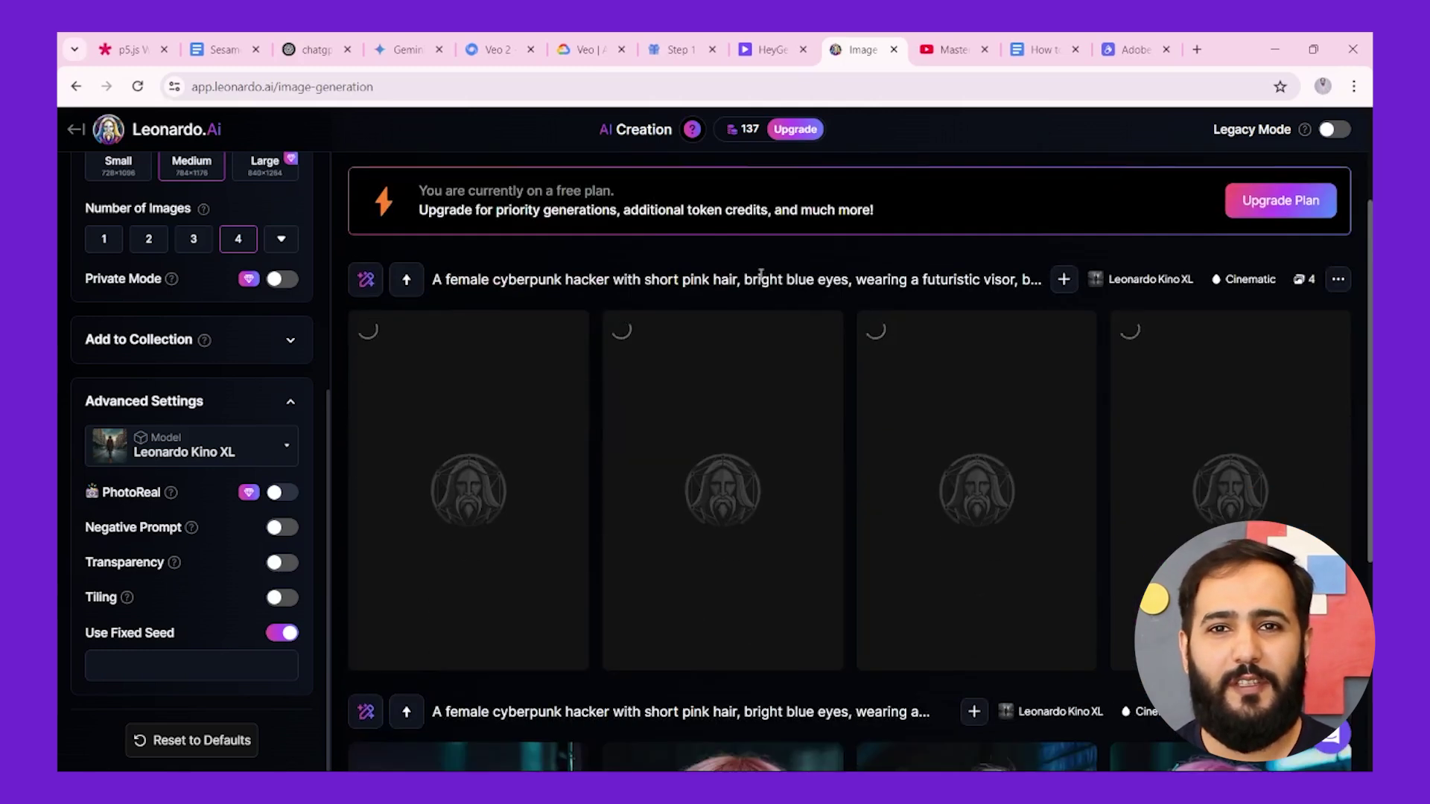
pyautogui.scroll(-1, 761, 276)
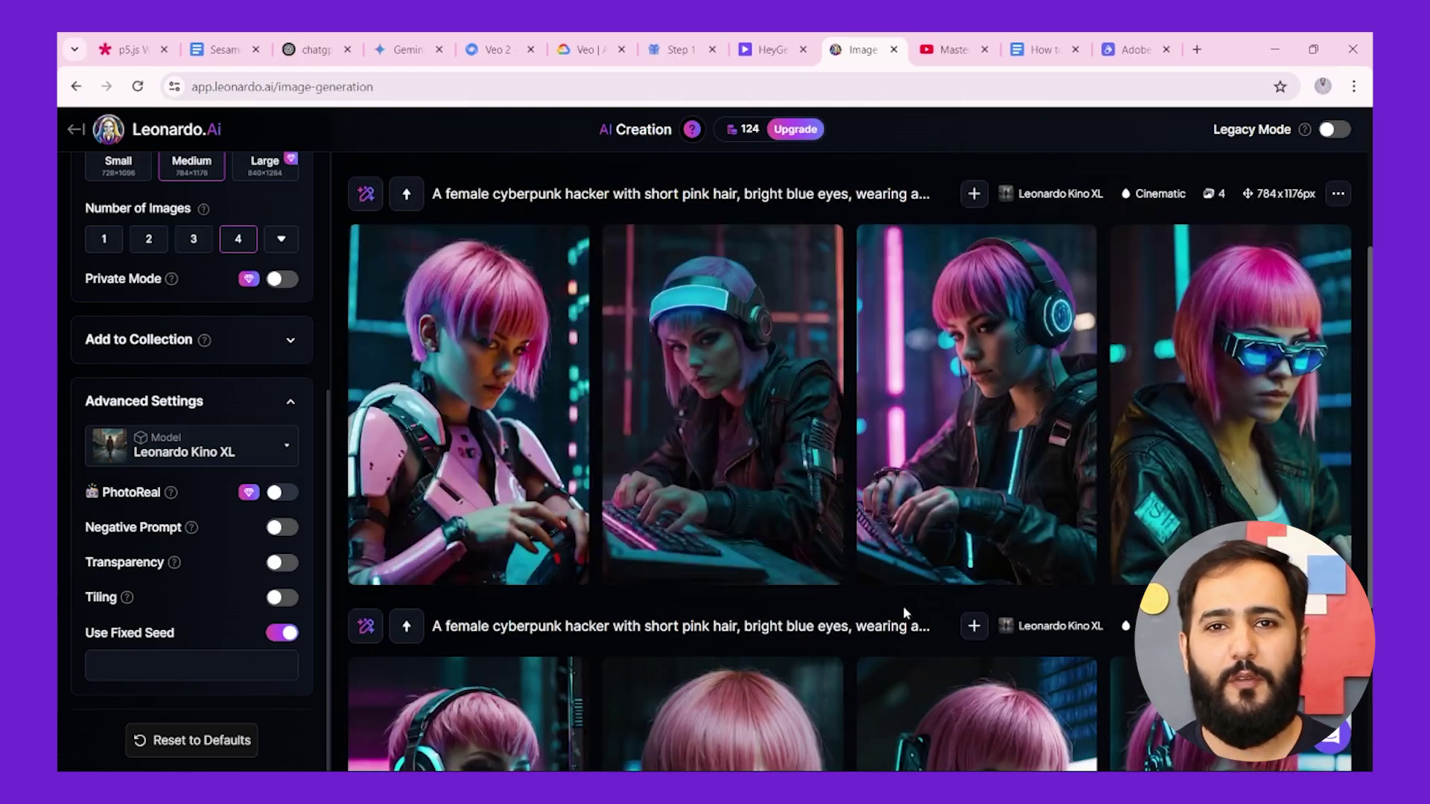
# View the newly generated hacker images enlarged one after another, starting from the fourth, and close the viewer
pyautogui.click(1181, 406)
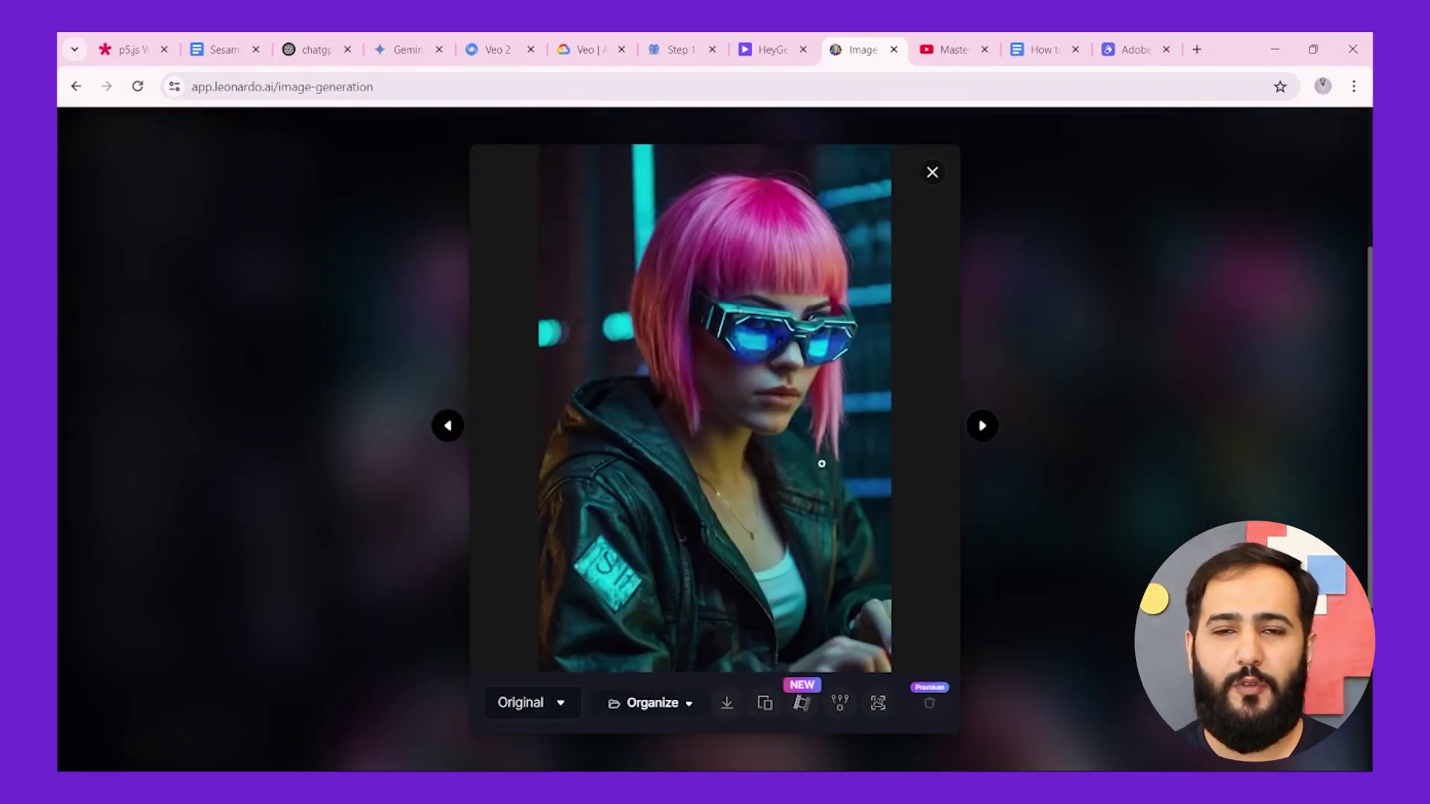
pyautogui.click(456, 432)
pyautogui.click(456, 432)
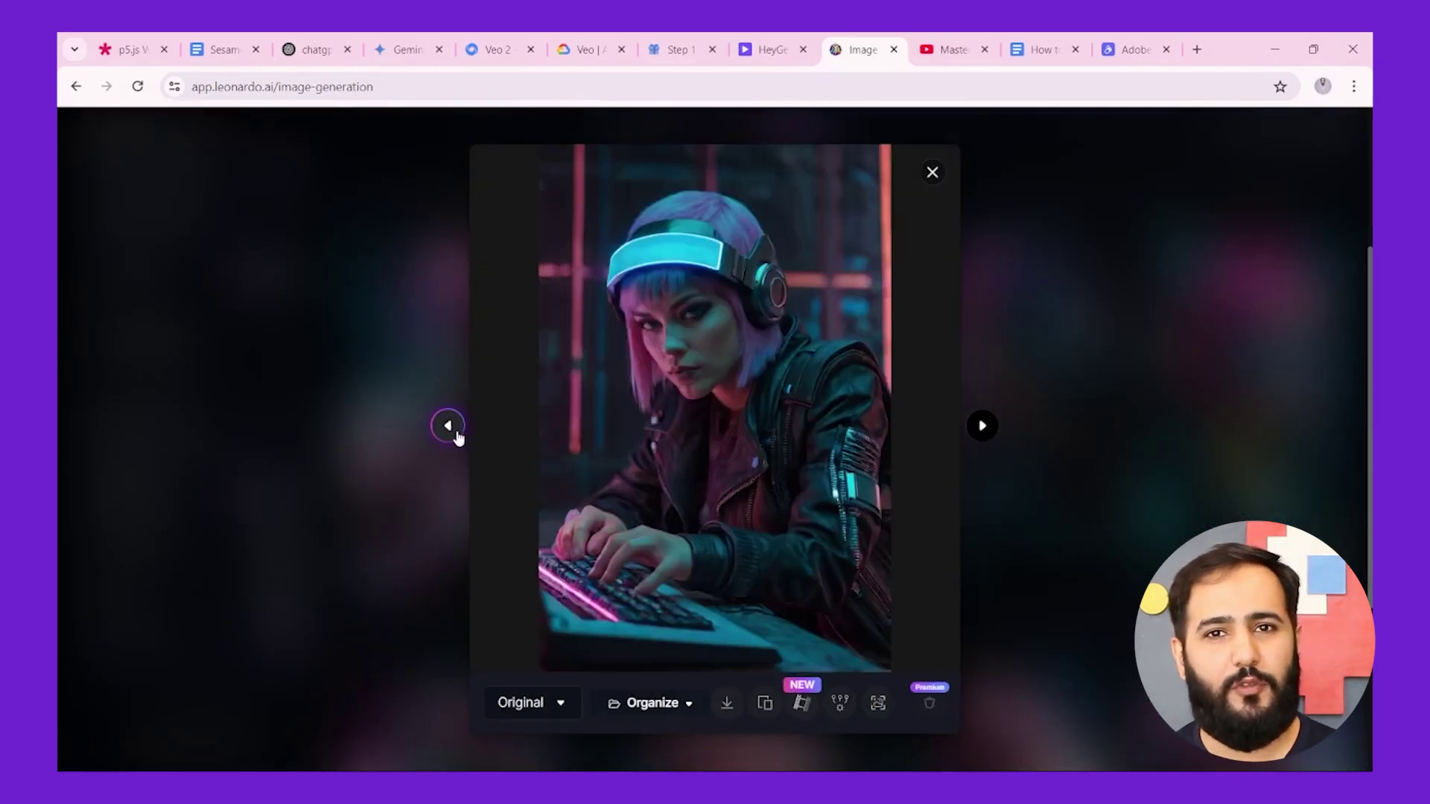
pyautogui.click(456, 432)
pyautogui.click(1115, 743)
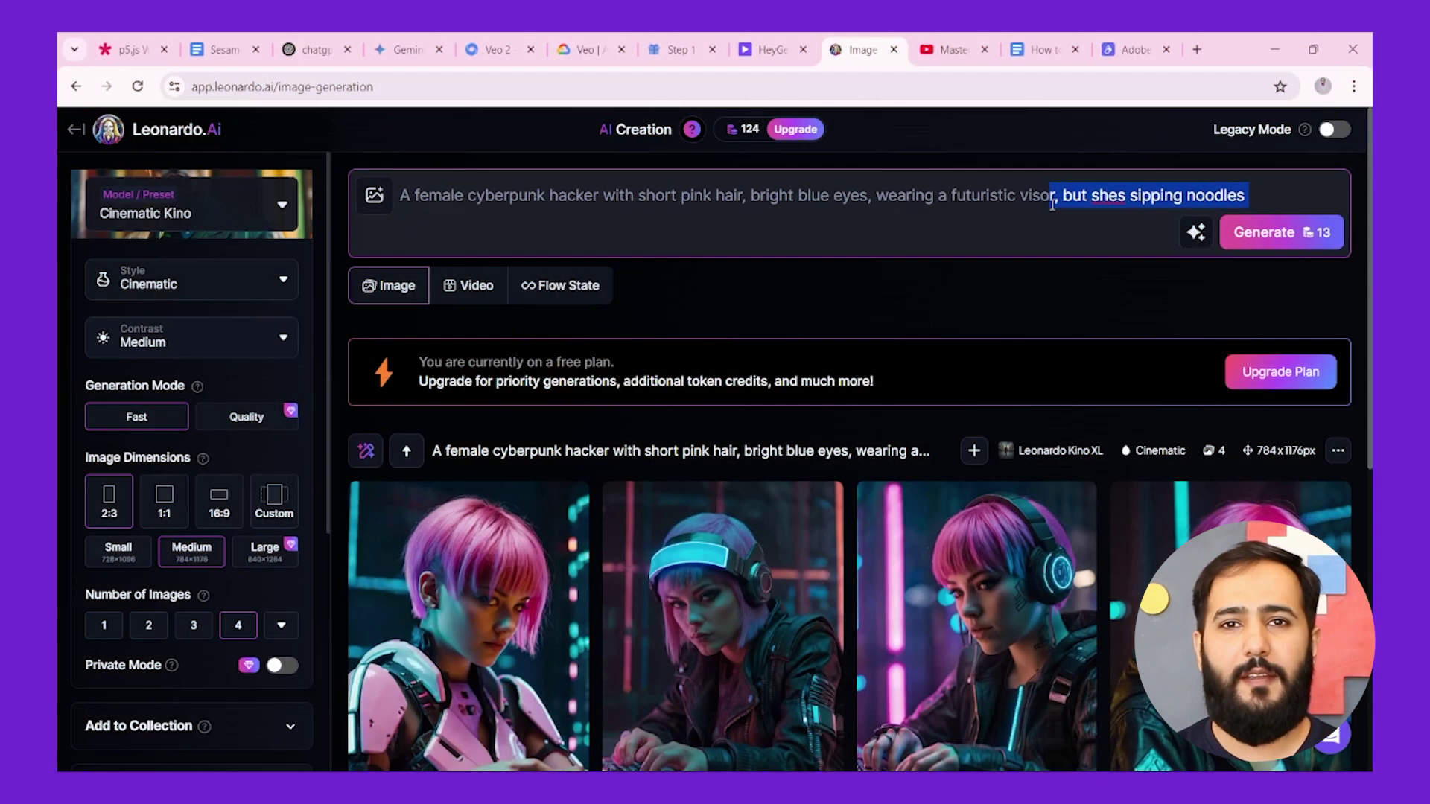
# Replace the prompt's ending after "futuristic visor," with "sipping noodles at a rainy street food stall" and generate a new set of images
pyautogui.press('BackSpace')
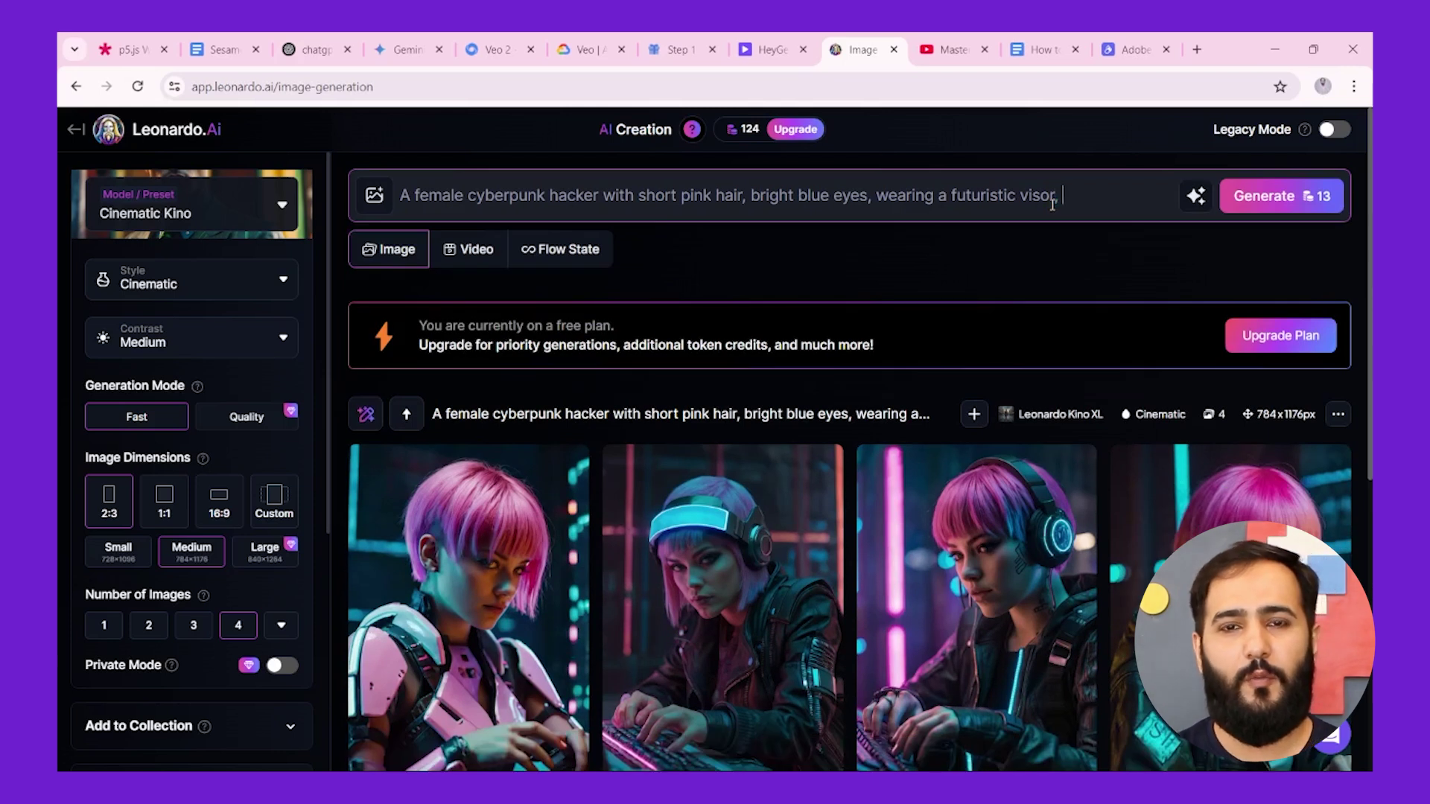
pyautogui.scroll(-5, 238, 627)
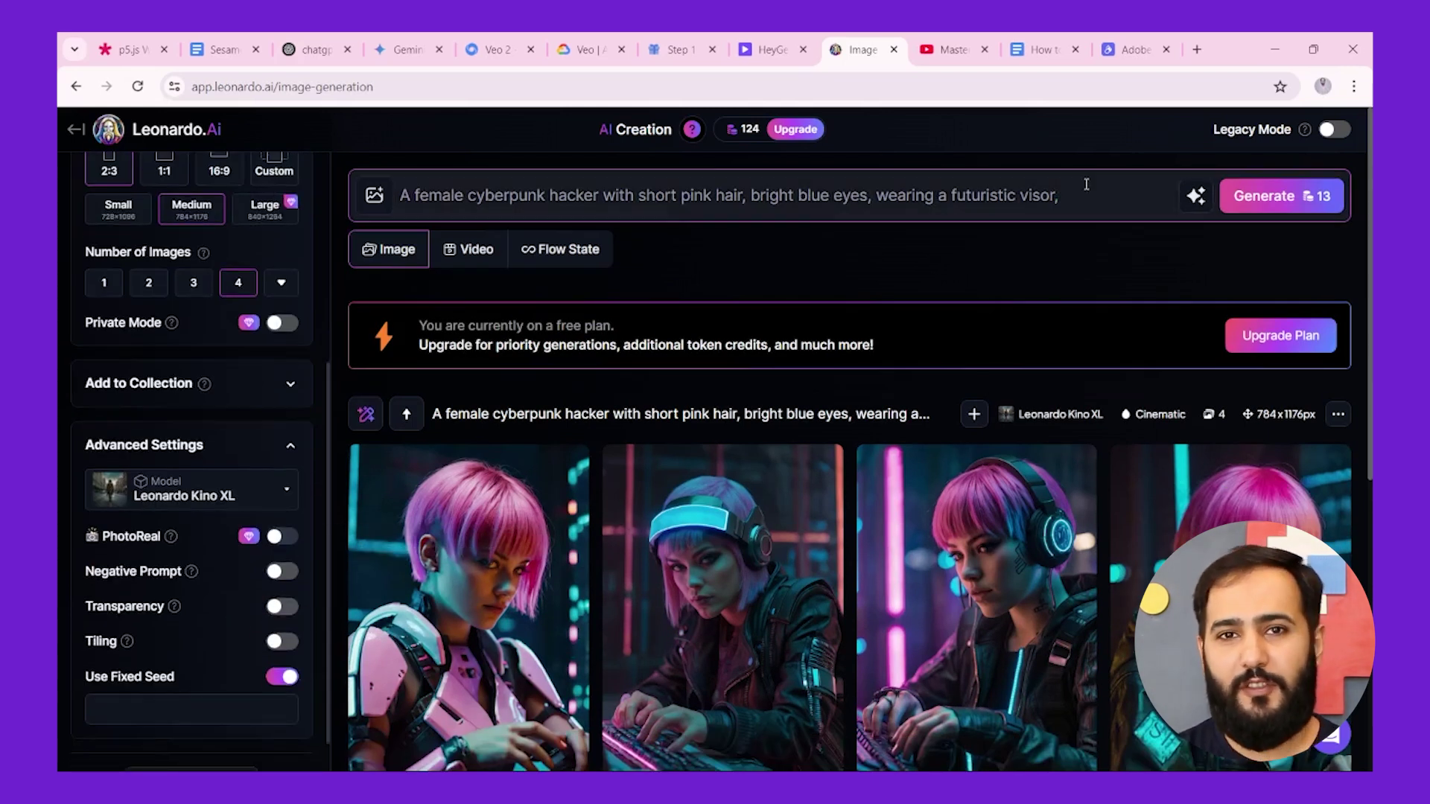
pyautogui.write('sipping noodles at a rainy street food stall')
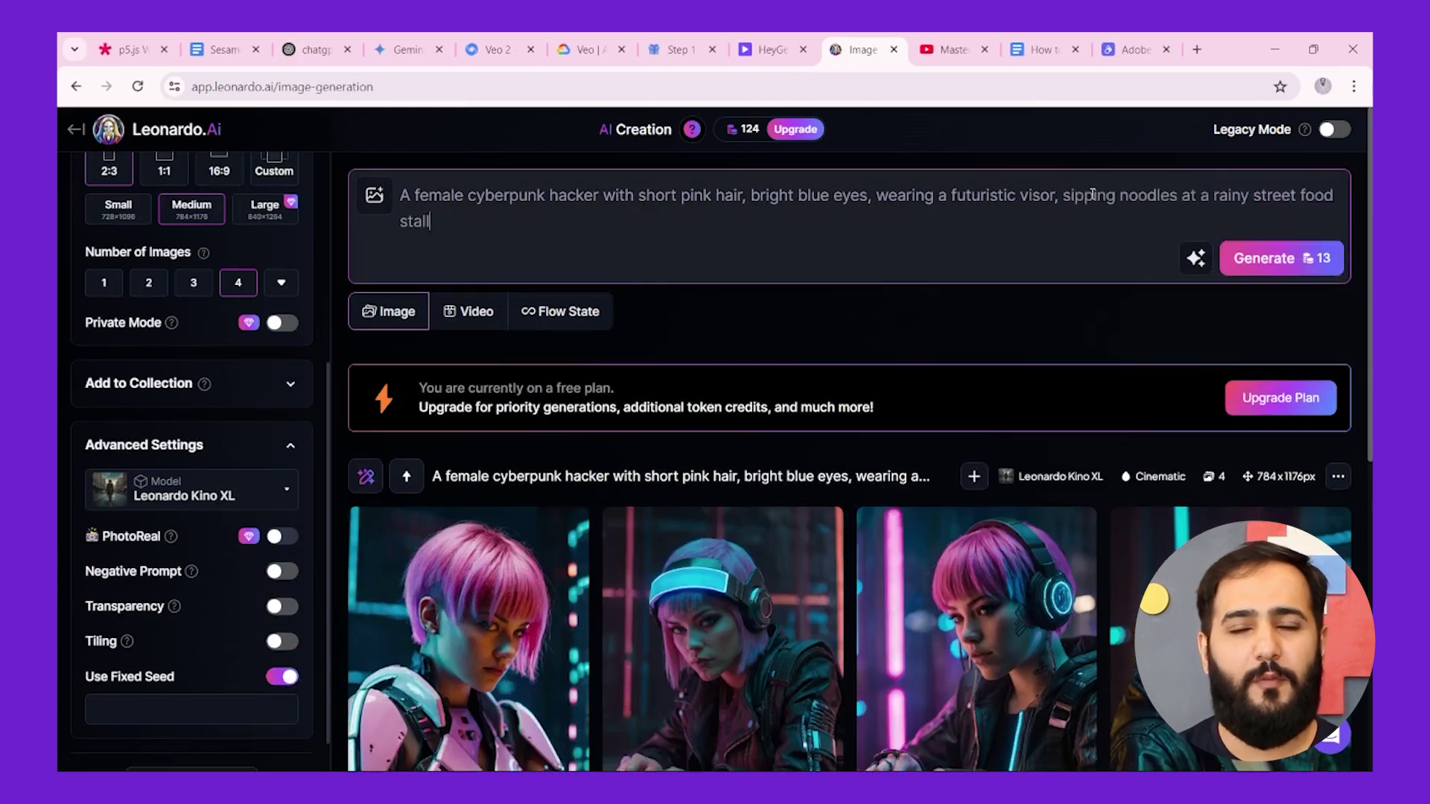
pyautogui.click(1309, 260)
# Compare the new noodle stall images with the earlier sets of the hacker character for consistency
pyautogui.scroll(-3, 529, 403)
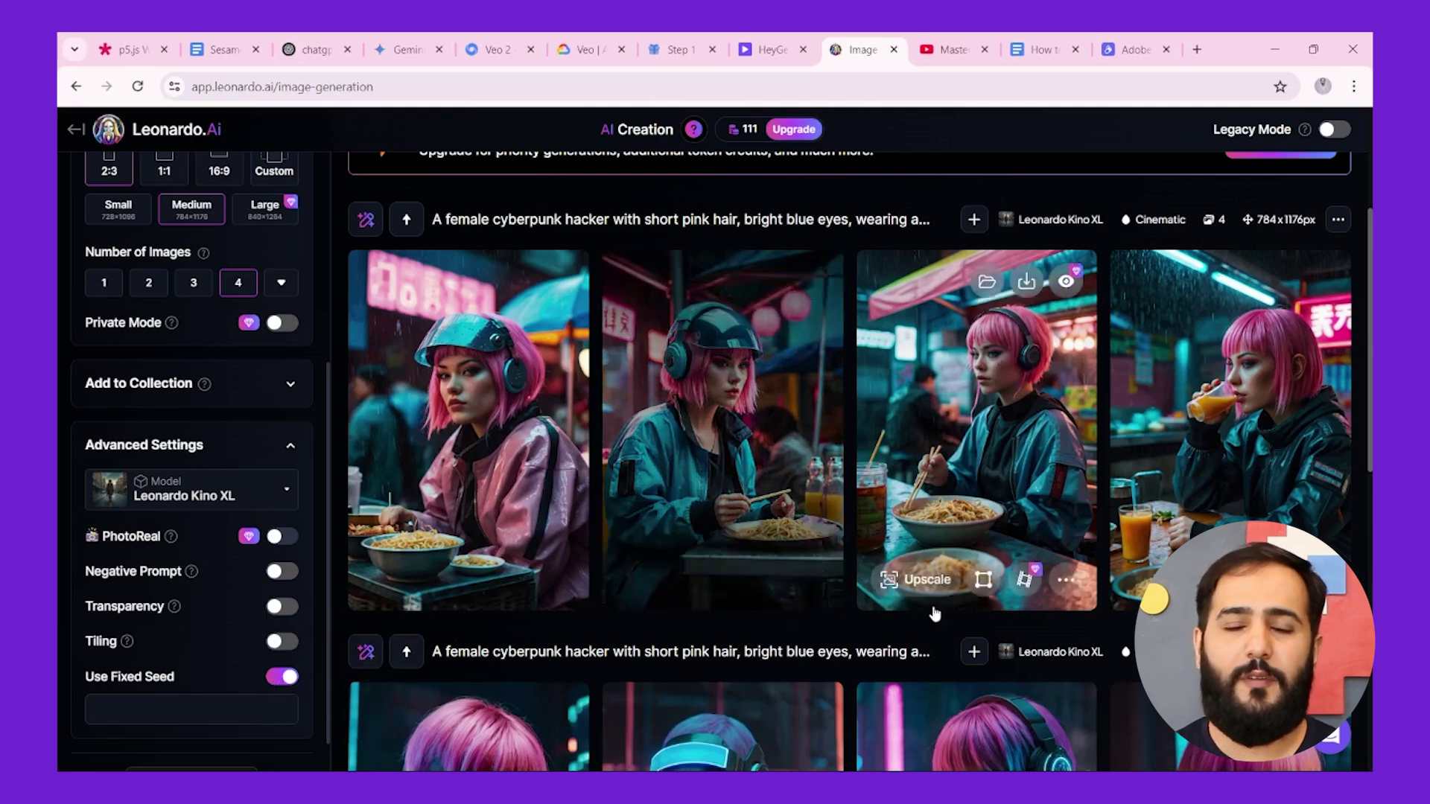
pyautogui.scroll(-3, 1144, 583)
pyautogui.scroll(3, 1144, 583)
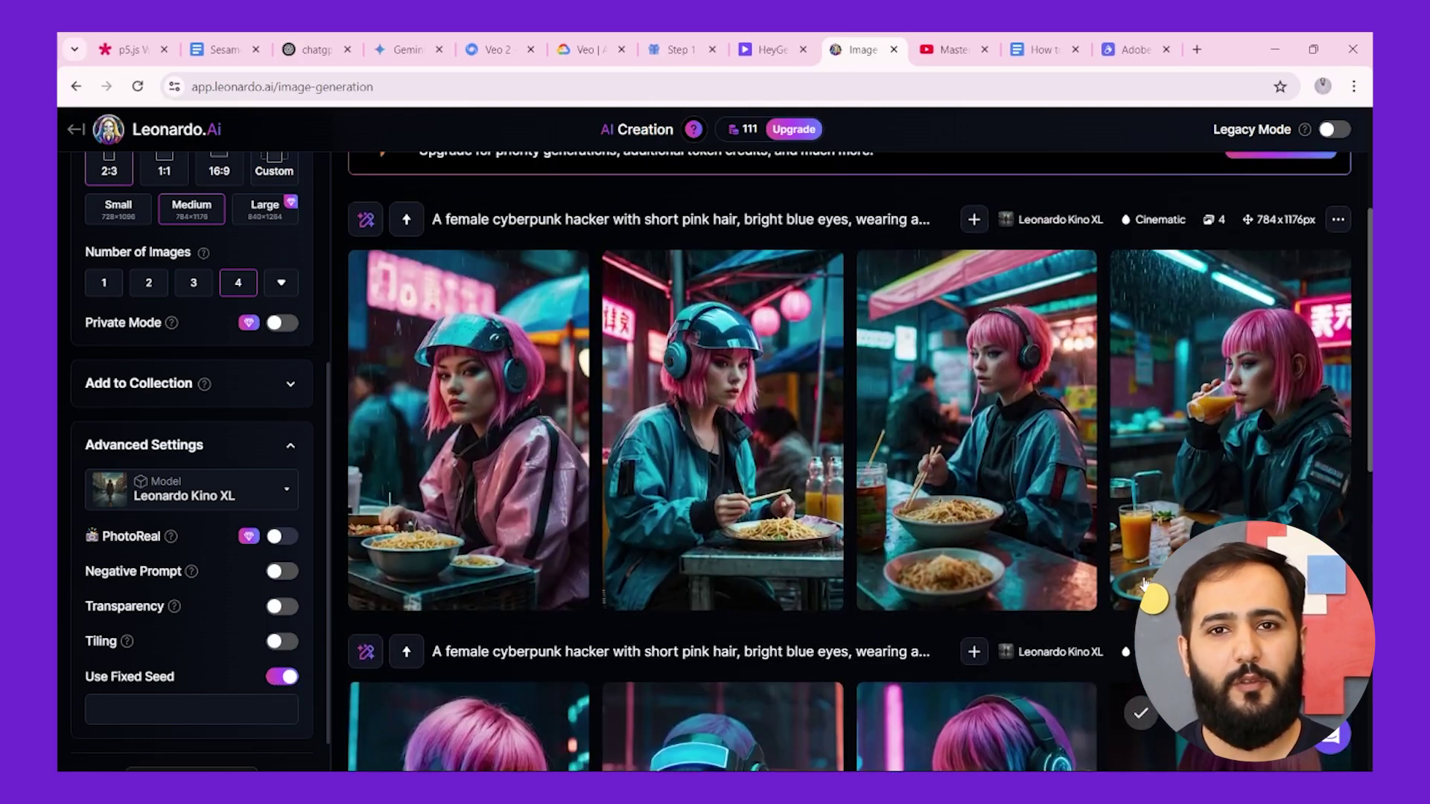
pyautogui.scroll(-9, 1145, 583)
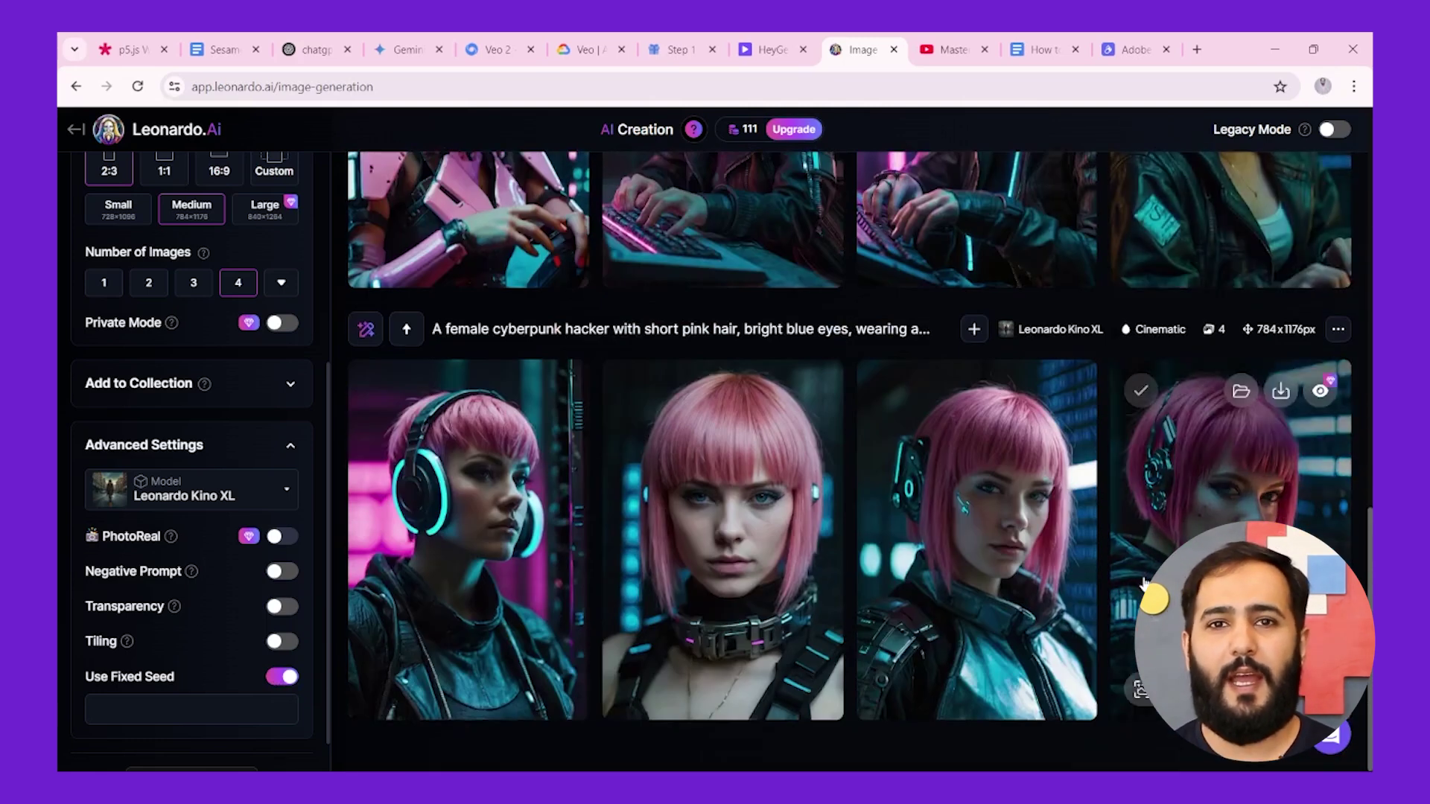
pyautogui.scroll(9, 1145, 583)
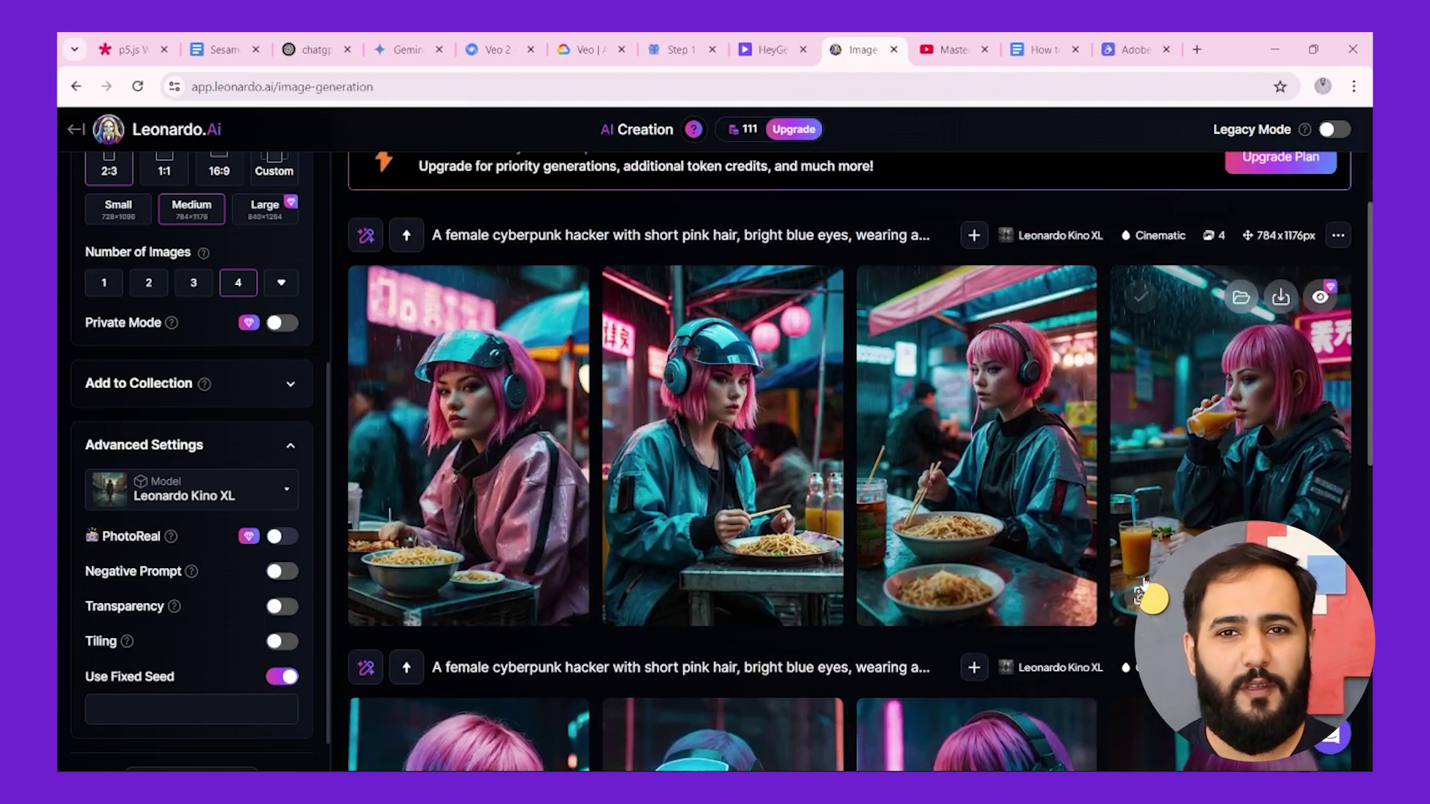
# View the noodle stall images enlarged one after another, starting from the first, and close the viewer
pyautogui.click(530, 445)
pyautogui.click(982, 428)
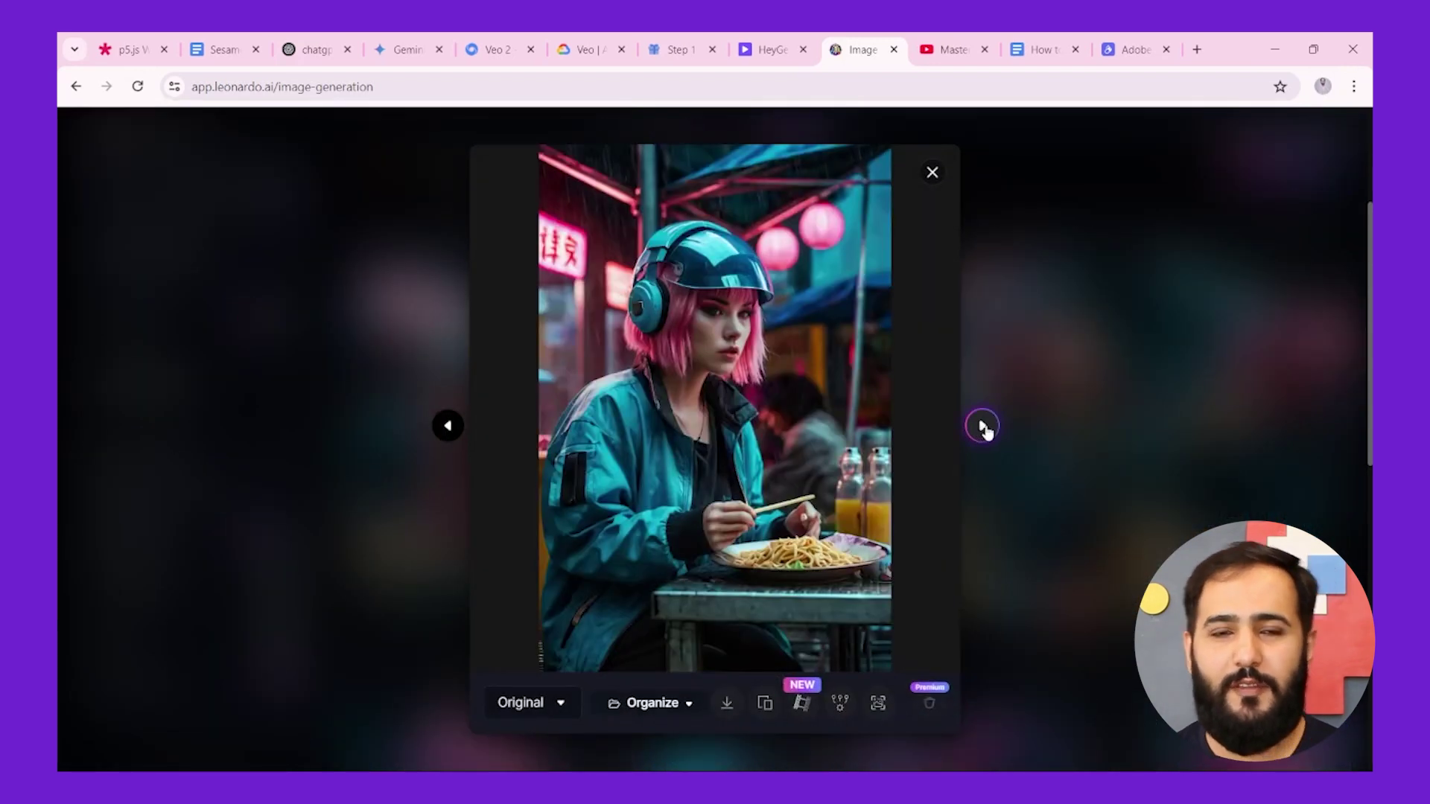
pyautogui.click(983, 428)
pyautogui.click(984, 428)
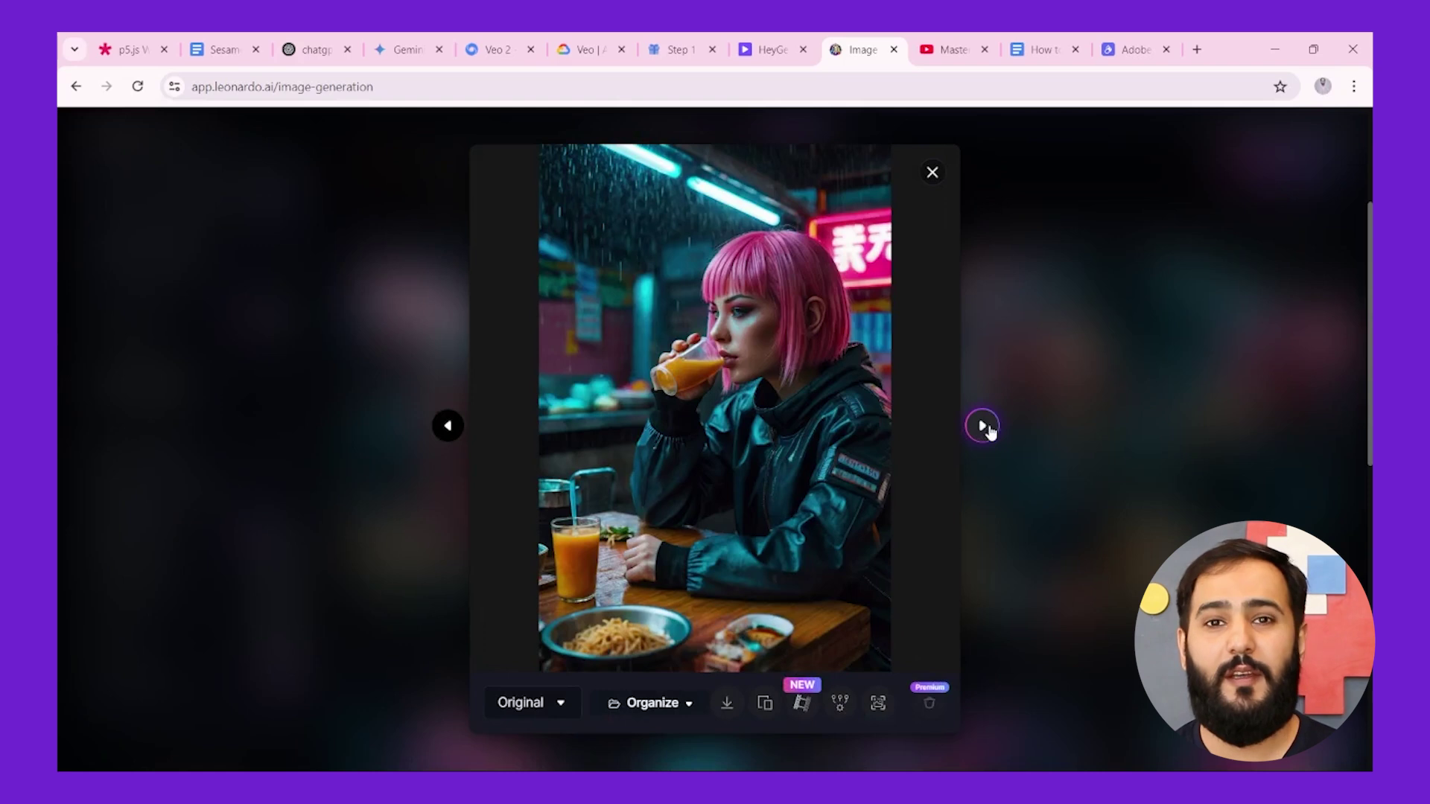
pyautogui.click(991, 431)
pyautogui.click(992, 434)
pyautogui.click(992, 434)
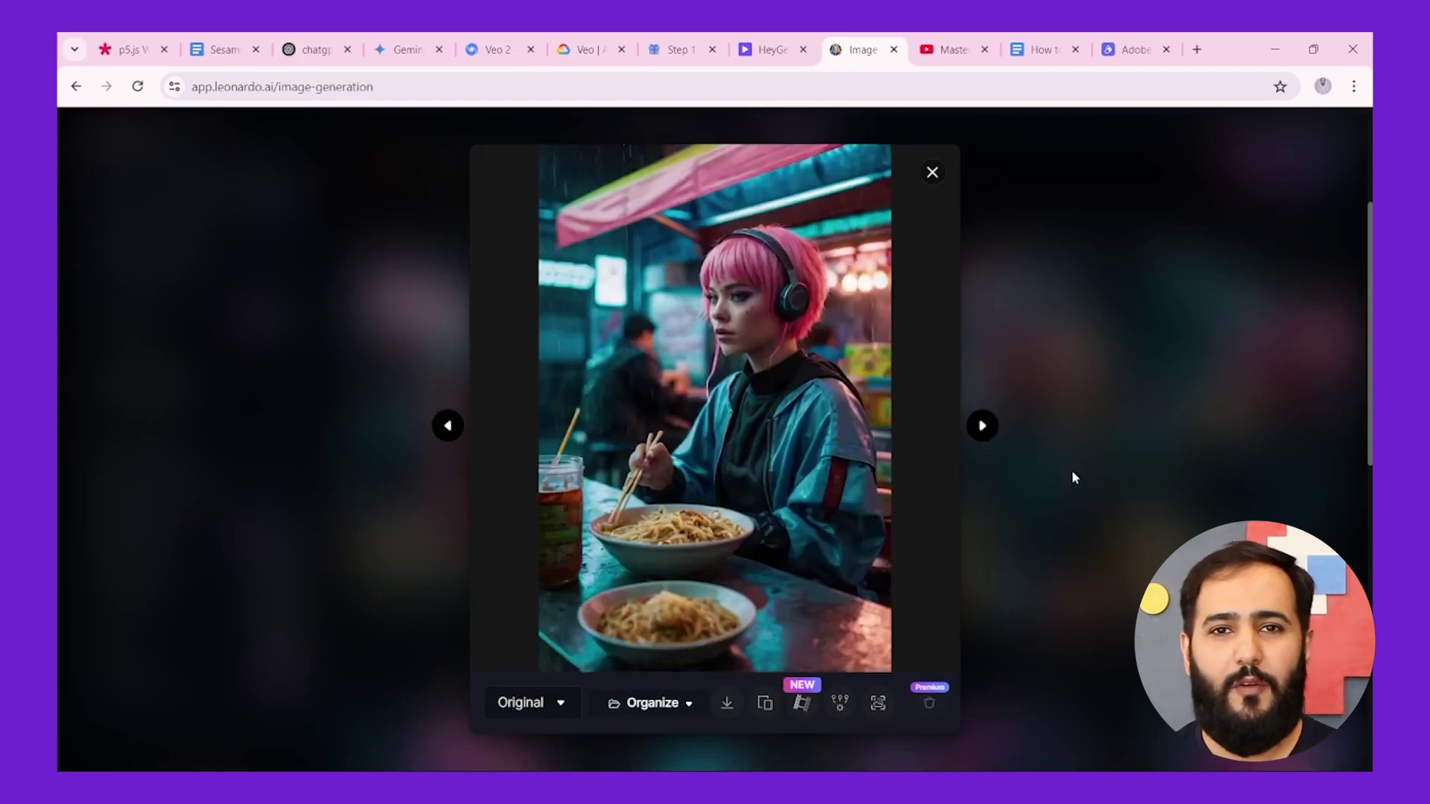
pyautogui.click(1073, 479)
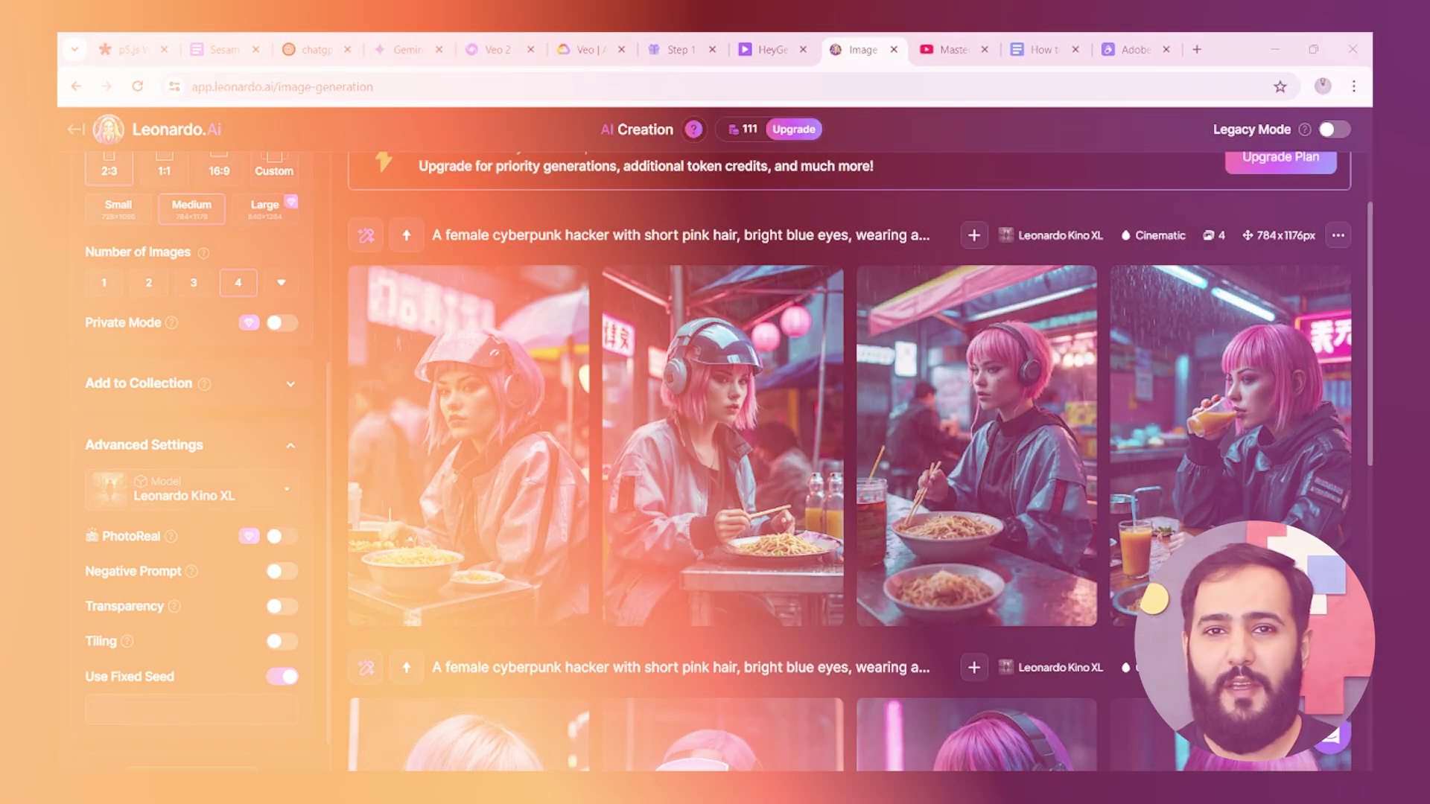